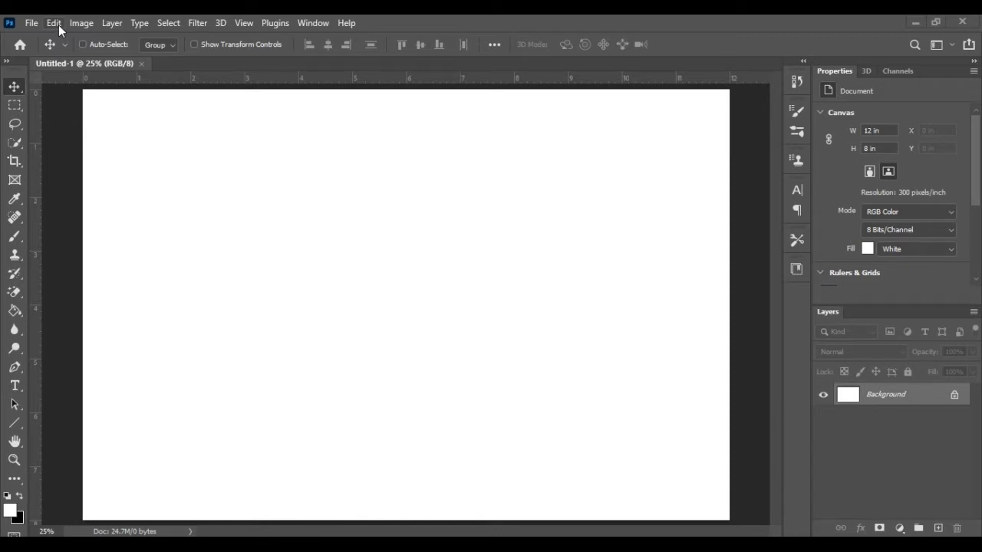
# Fill the 12 × 8 in Background layer with solid Black using Edit > Fill
pyautogui.click(59, 24)
pyautogui.click(87, 247)
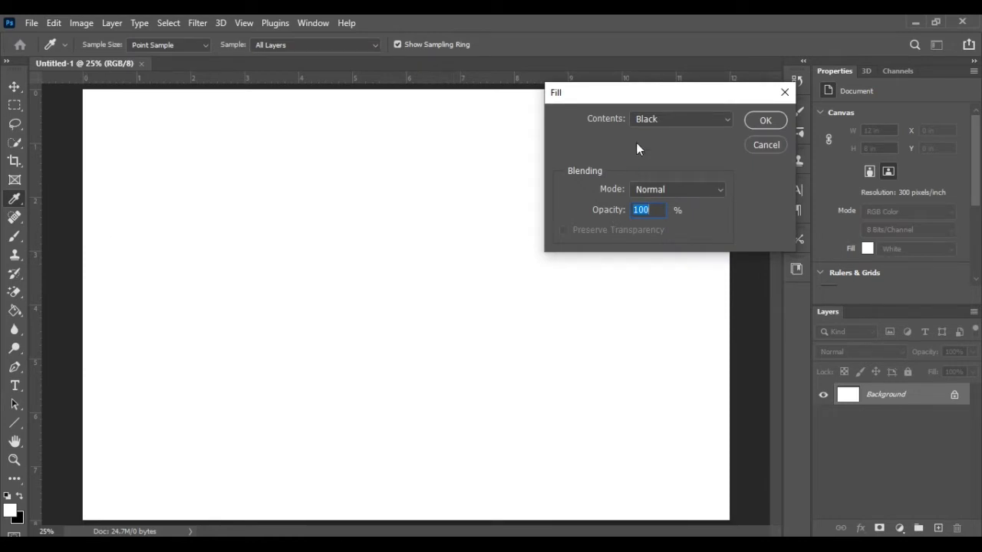
pyautogui.click(674, 119)
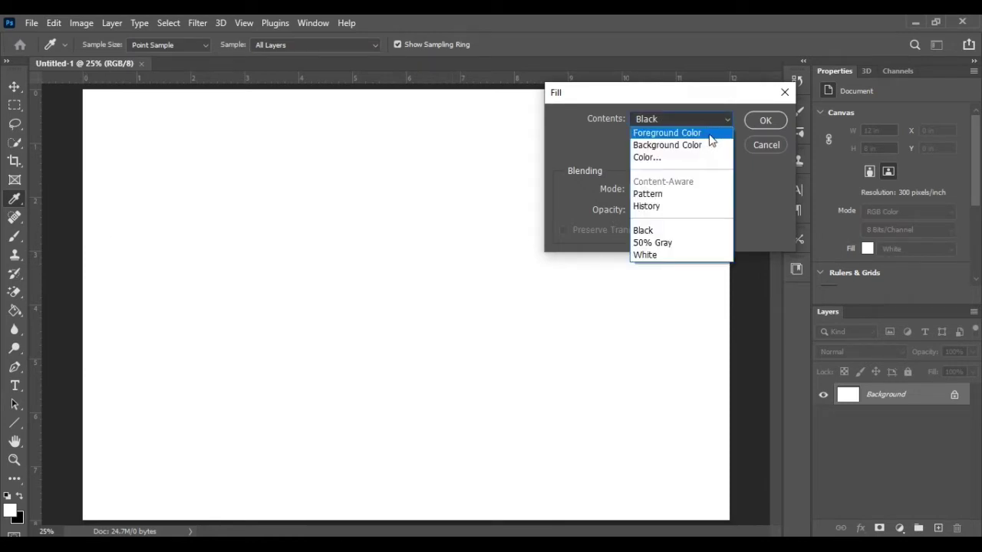
pyautogui.click(641, 231)
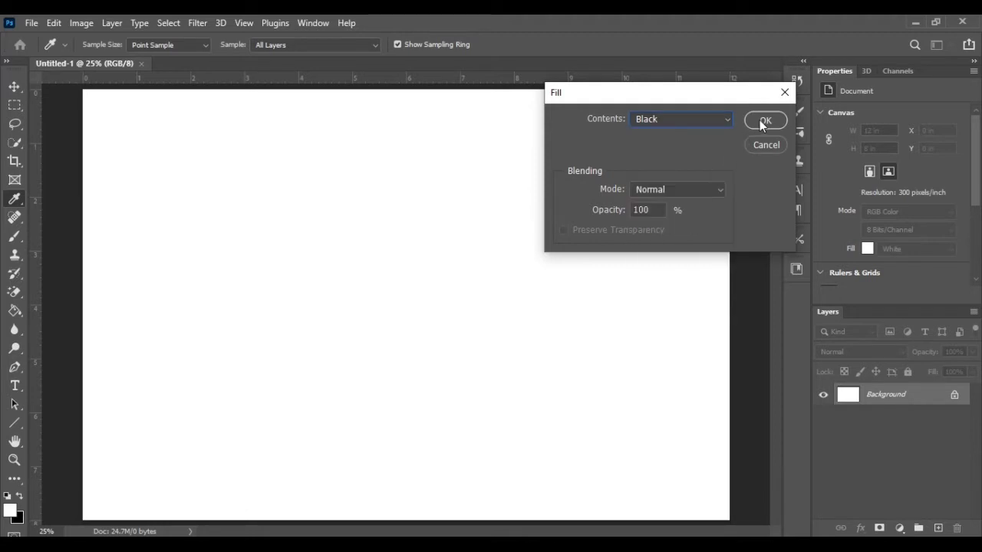
pyautogui.click(762, 121)
pyautogui.press('v')
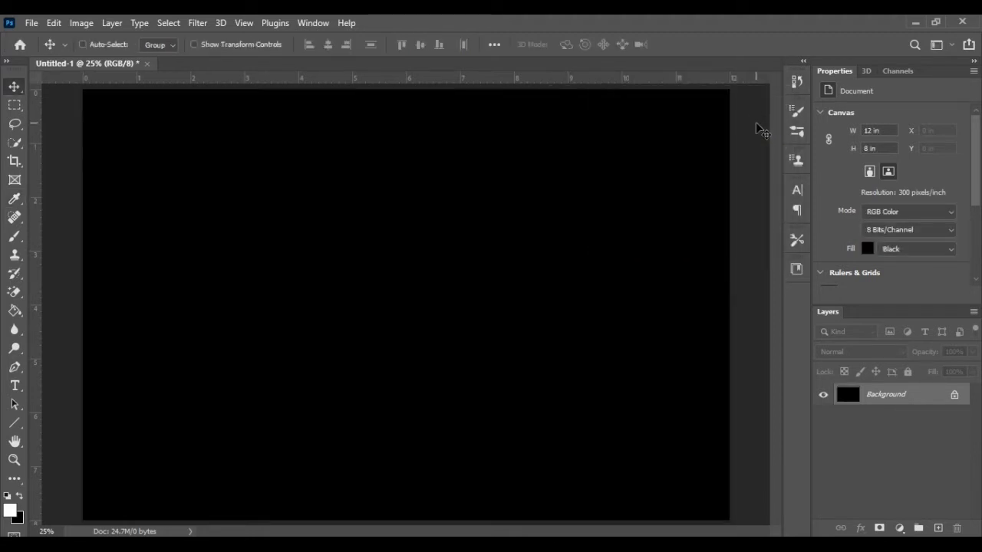
# Add HELLO as white Clarendon Blk BT 60 pt text left of centre and commit it
pyautogui.click(14, 385)
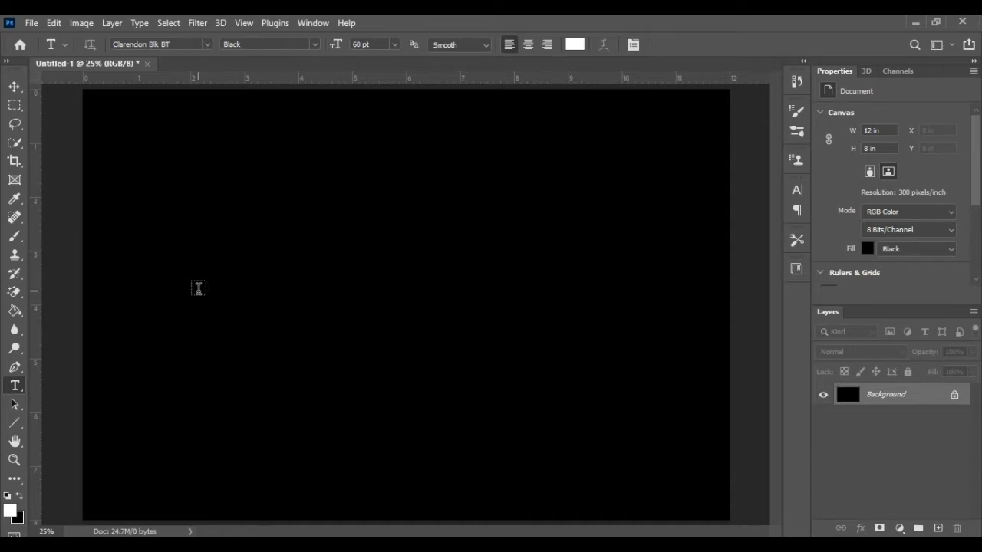
pyautogui.click(199, 292)
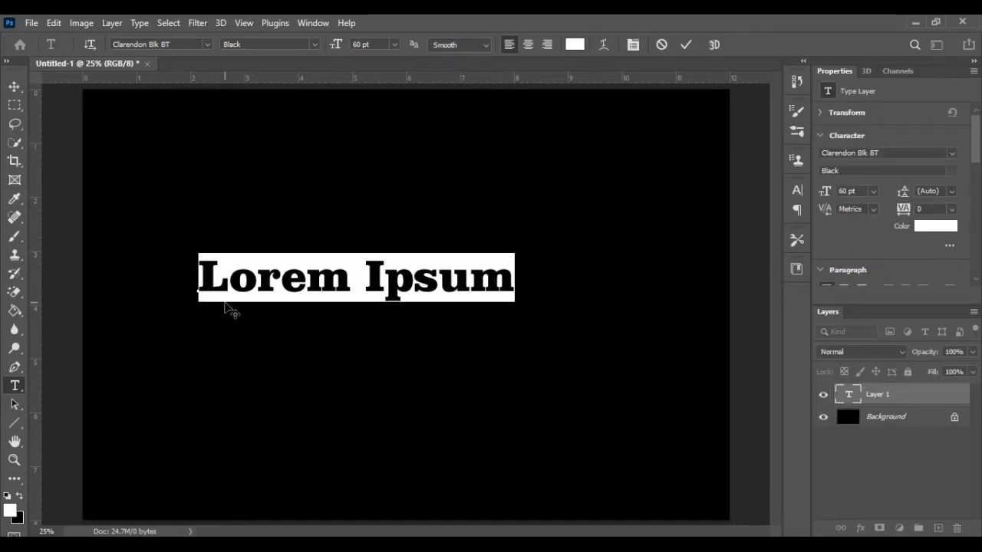
pyautogui.write('H')
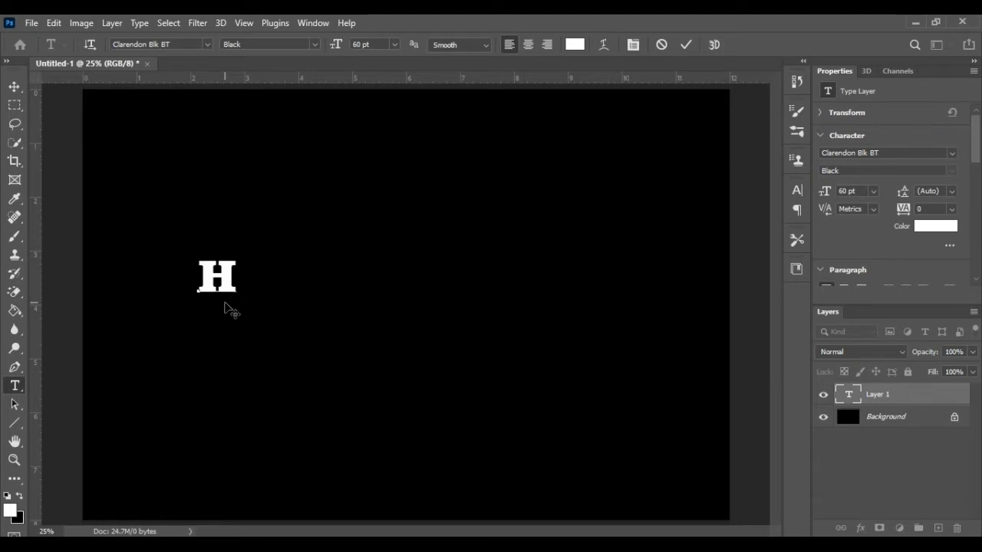
pyautogui.write('e')
pyautogui.press('BackSpace')
pyautogui.write('ELL')
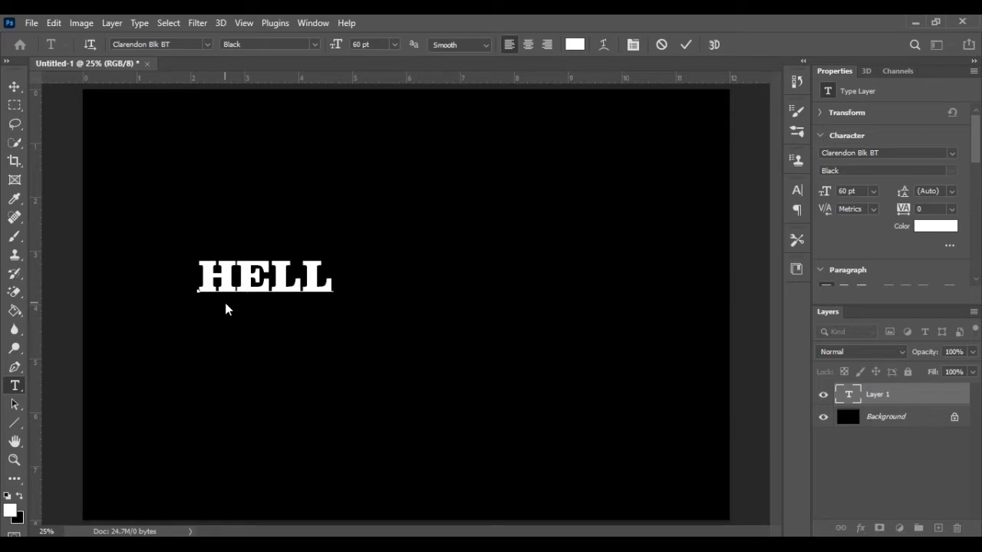
pyautogui.write('O')
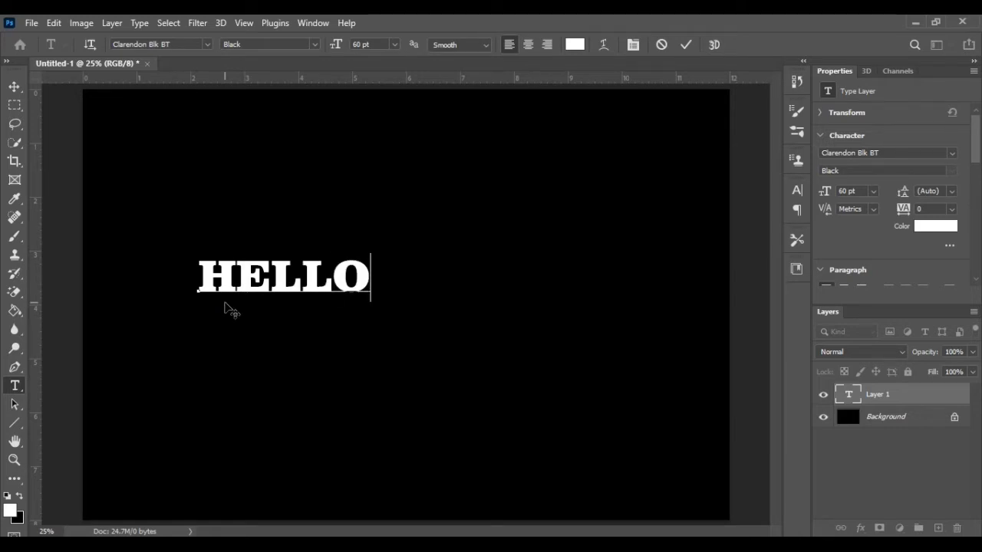
pyautogui.click(15, 86)
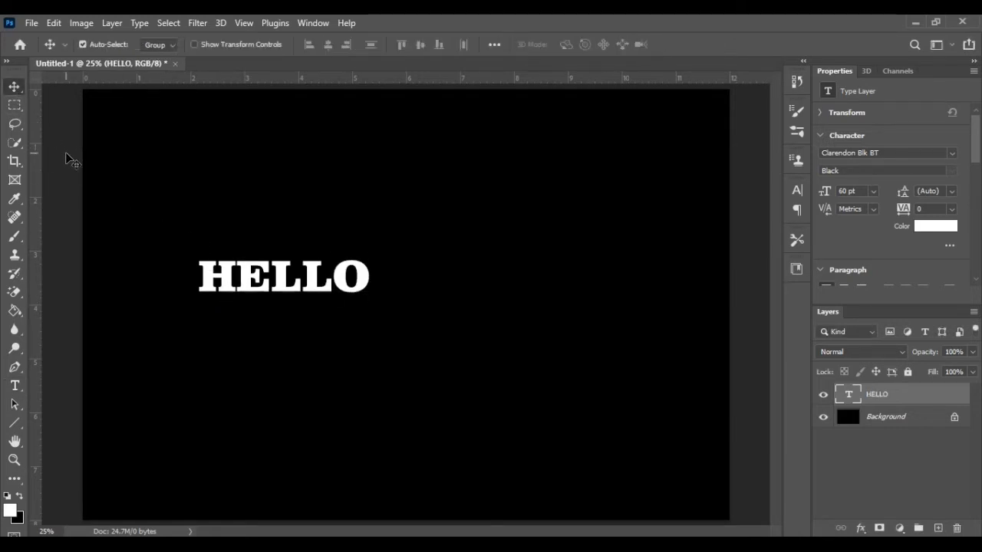
# Scale HELLO up proportionally and nudge it slightly left and up
pyautogui.hotkey('ctrl', 't')
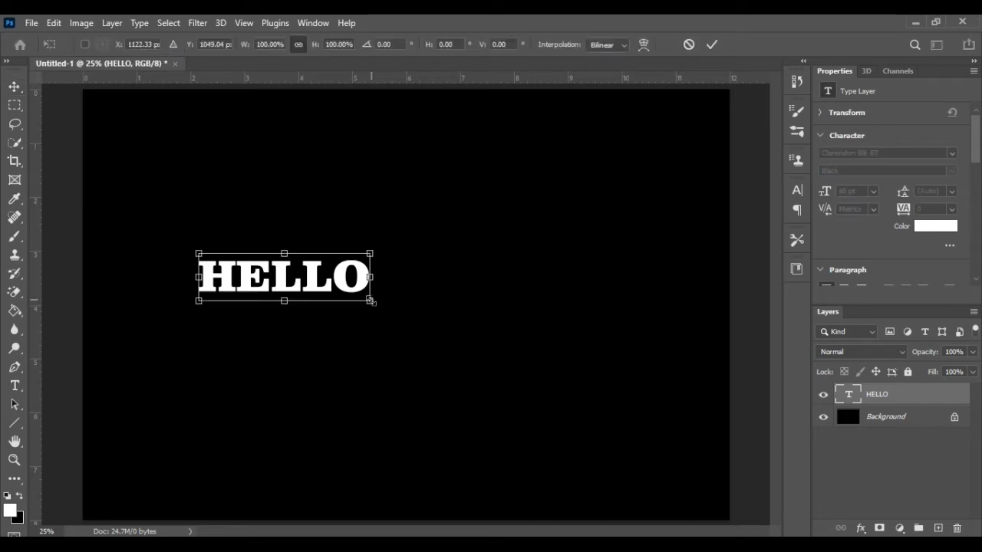
pyautogui.moveTo(371, 302); pyautogui.dragTo(672, 401)
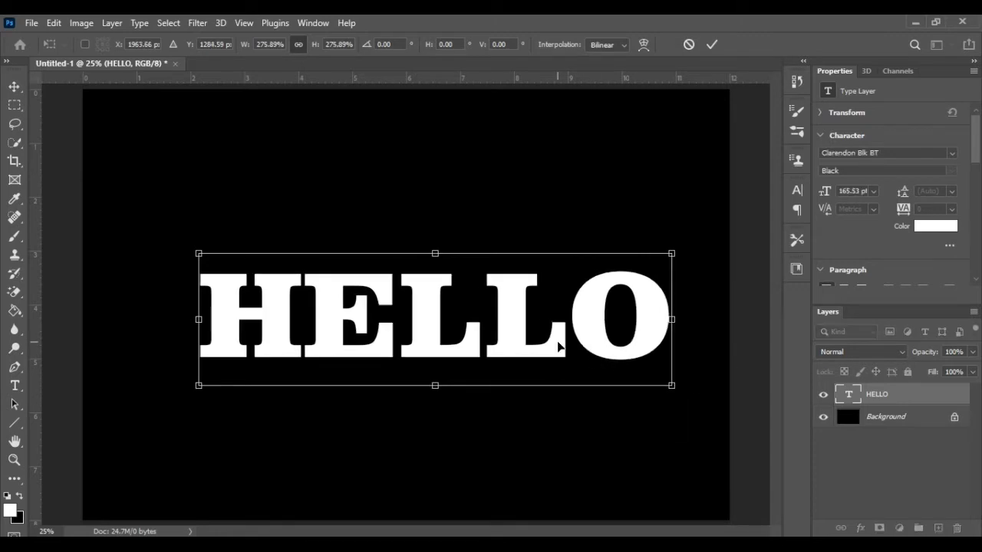
pyautogui.press('Return')
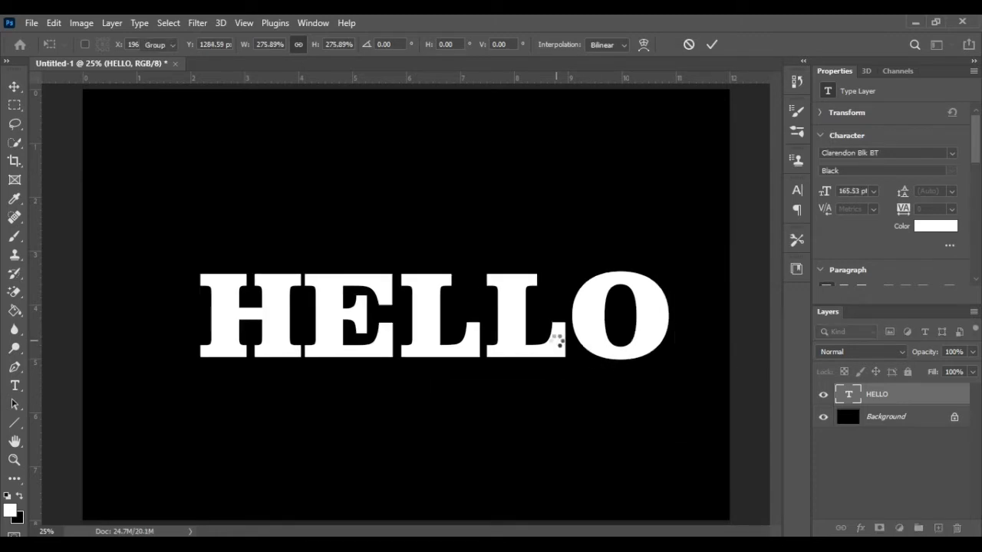
pyautogui.moveTo(460, 357); pyautogui.dragTo(429, 353)
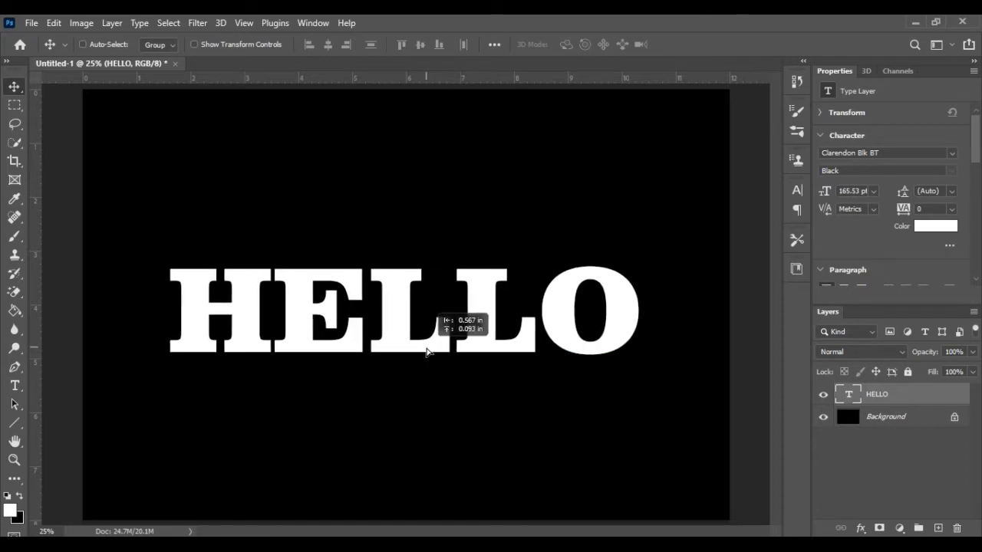
# Stretch HELLO taller and slightly wider to about 208 pt, then centre it on the canvas
pyautogui.hotkey('ctrl', 't')
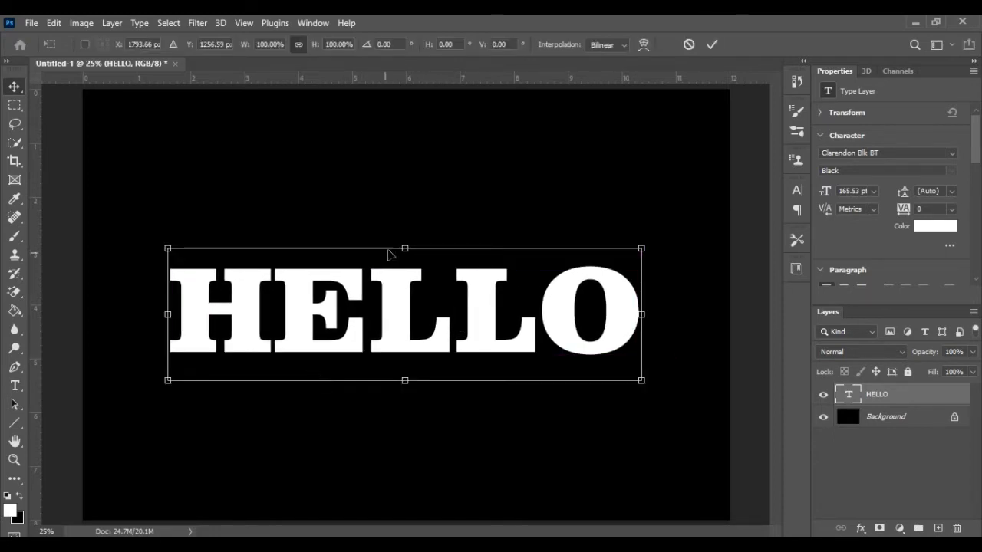
pyautogui.moveTo(404, 245); pyautogui.dragTo(405, 227)
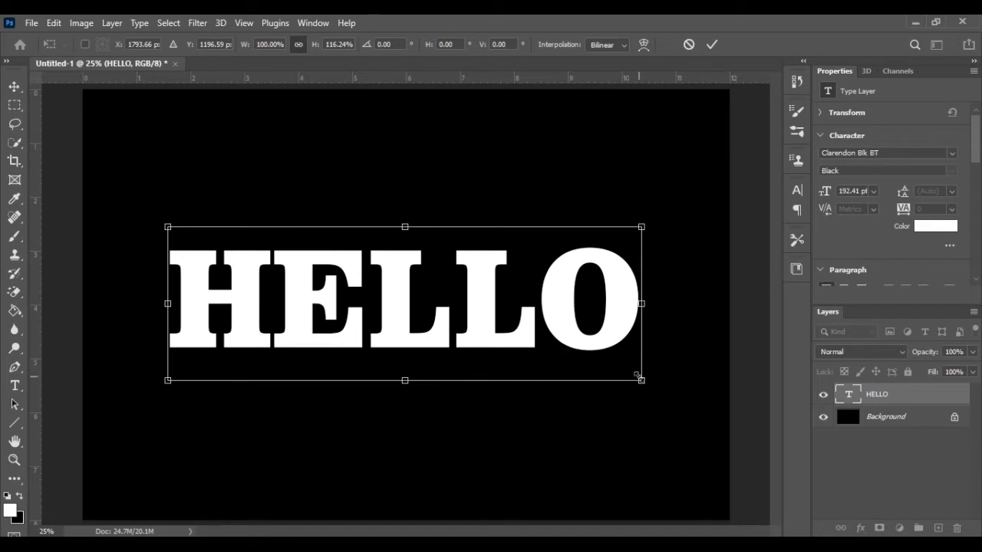
pyautogui.moveTo(643, 380); pyautogui.dragTo(680, 393)
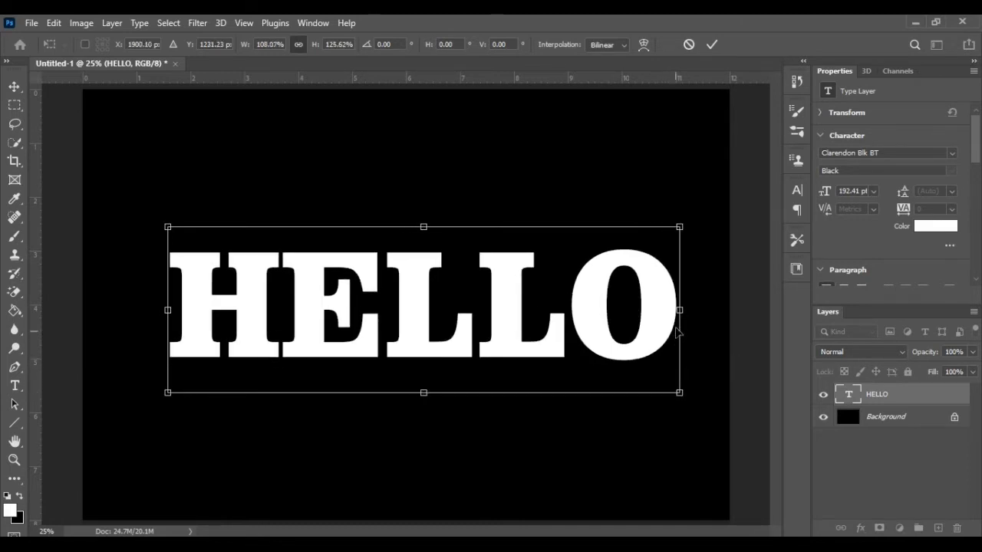
pyautogui.moveTo(681, 312); pyautogui.dragTo(695, 309)
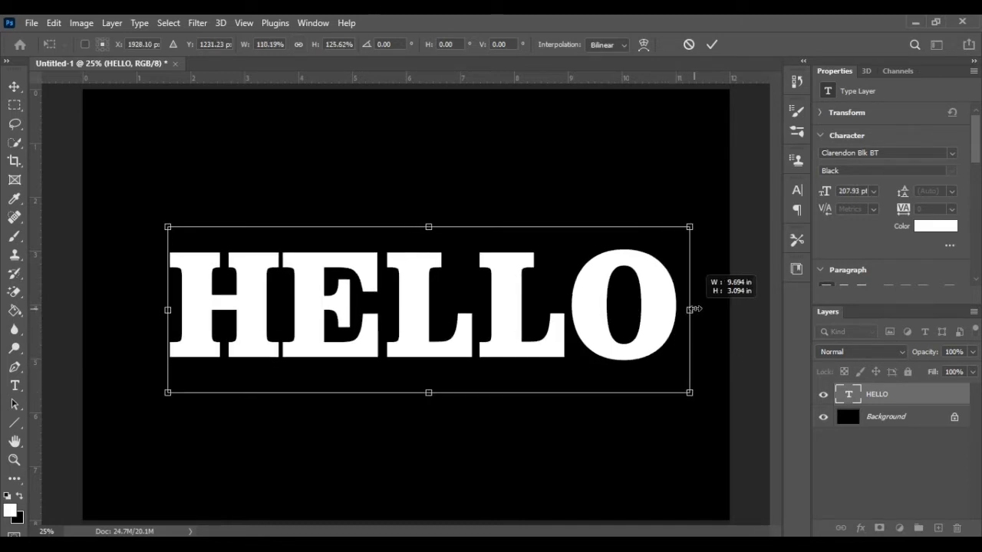
pyautogui.press('Return')
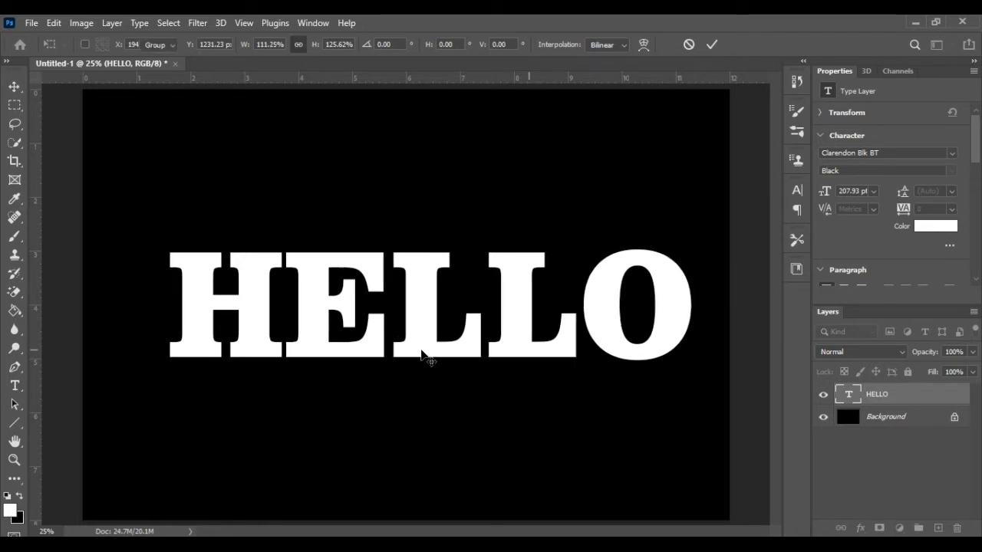
pyautogui.moveTo(421, 352); pyautogui.dragTo(397, 354)
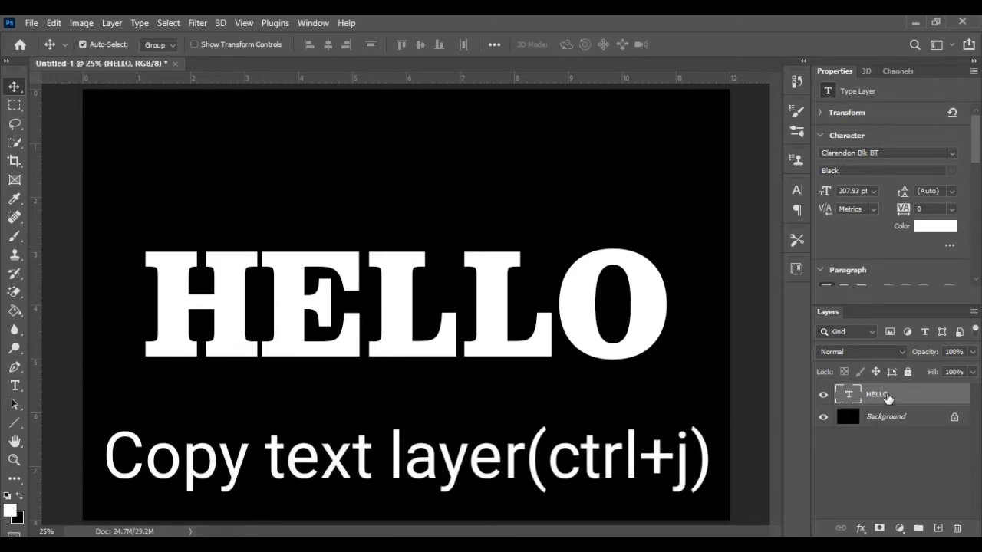
# Duplicate the HELLO layer and give the copy a gold gradient overlay plus Bevel & Emboss
pyautogui.hotkey('ctrl', 'j')
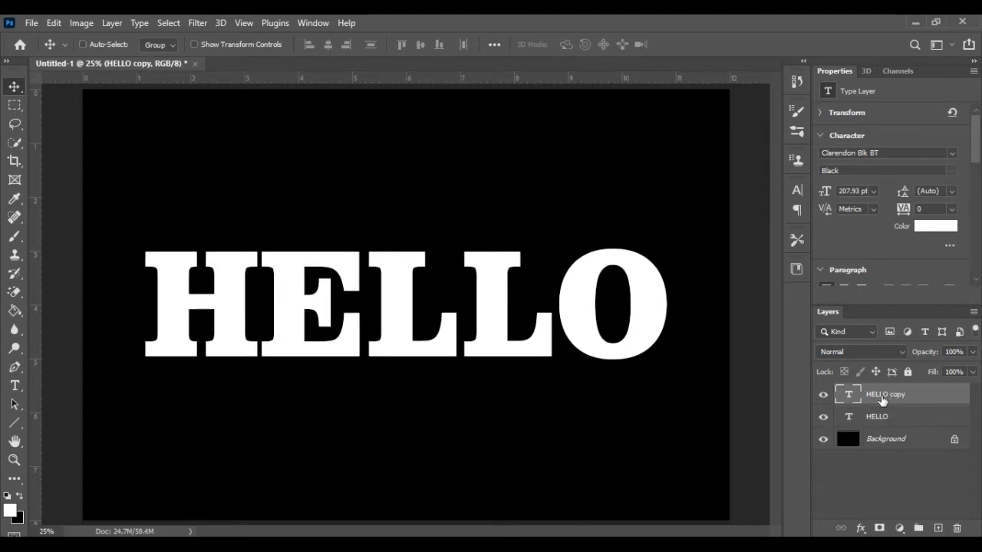
pyautogui.click(861, 528)
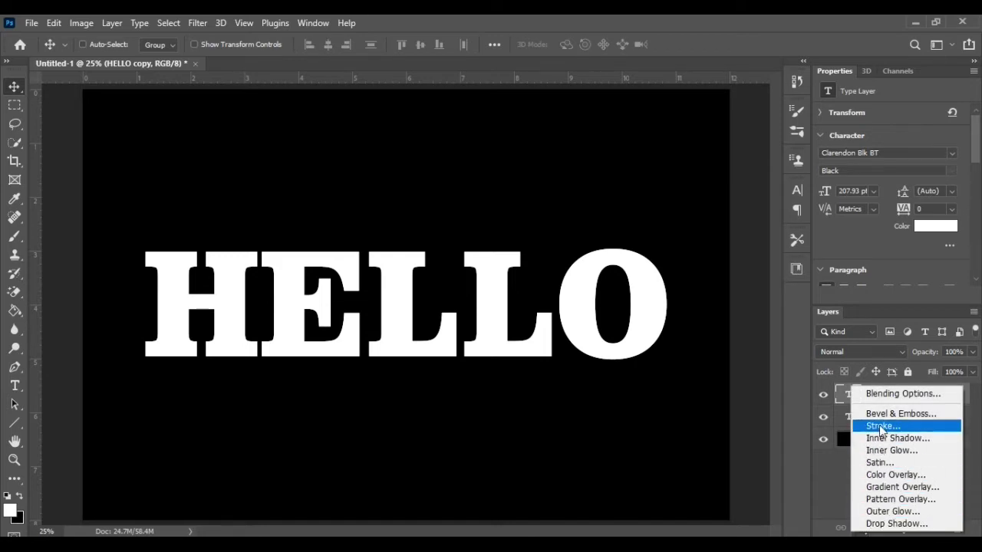
pyautogui.click(879, 488)
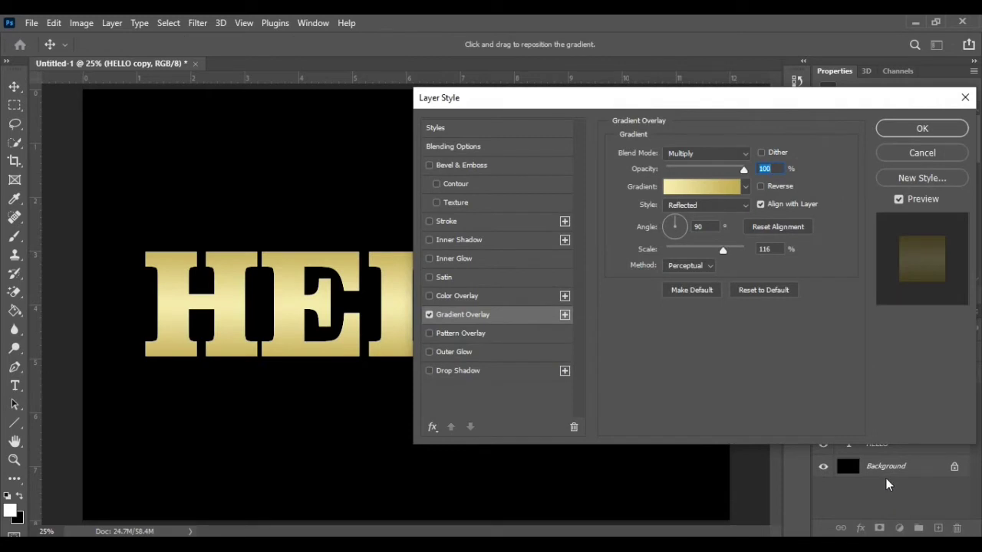
pyautogui.click(745, 187)
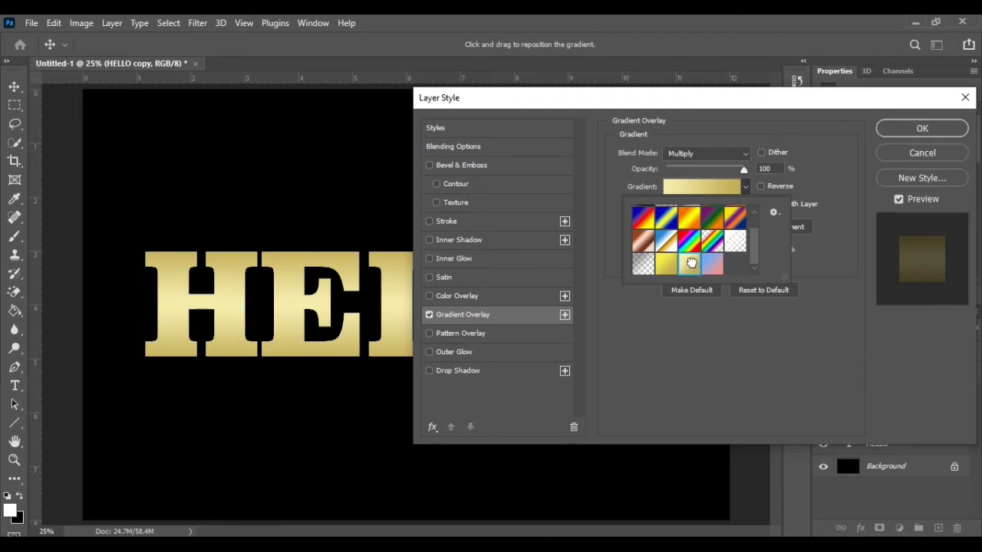
pyautogui.click(669, 311)
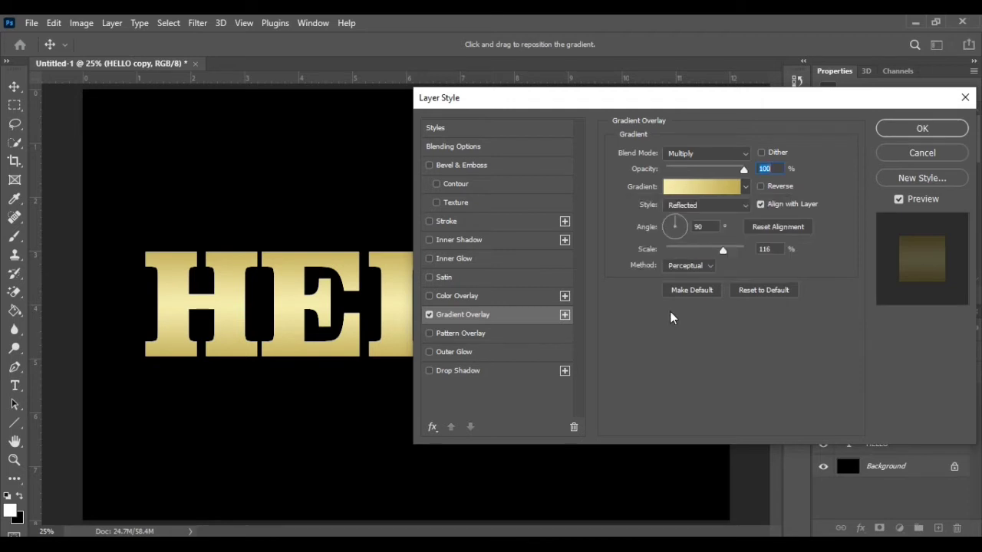
pyautogui.click(450, 166)
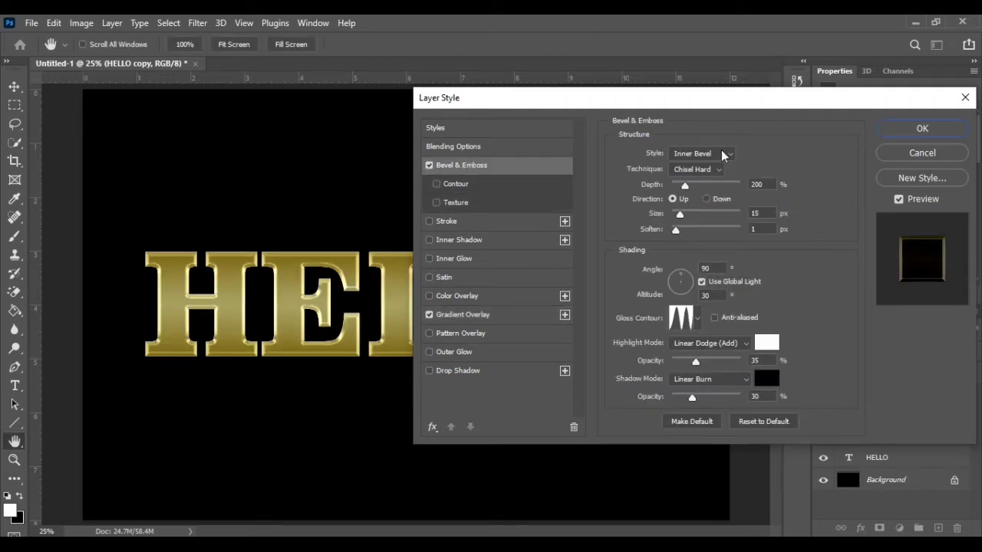
# Keep the bevel at Inner Bevel style with Chisel Hard technique
pyautogui.click(722, 154)
pyautogui.click(716, 176)
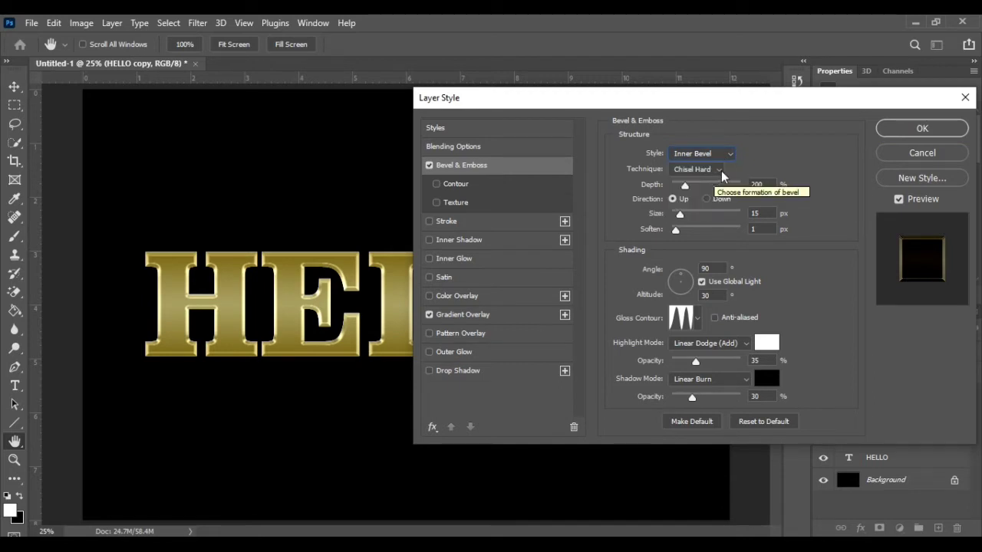
pyautogui.click(721, 172)
pyautogui.click(709, 197)
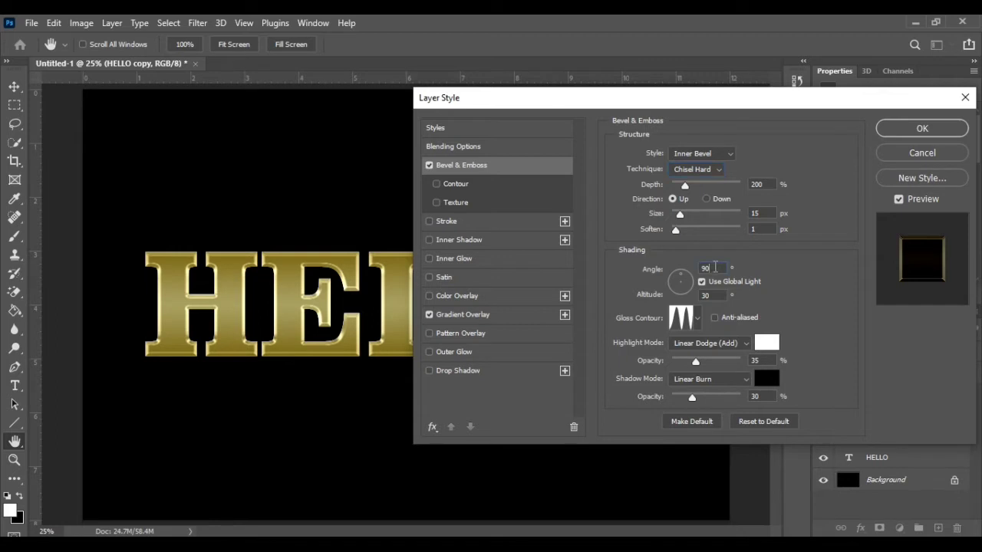
# Set the bevel lighting angle to 120° and apply the layer style
pyautogui.moveTo(715, 267); pyautogui.dragTo(685, 265)
pyautogui.write('20')
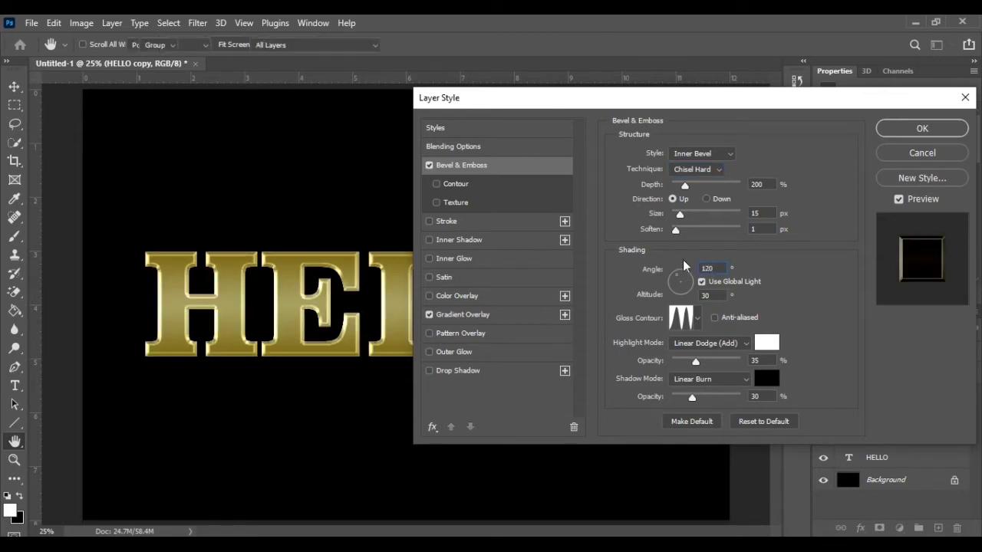
pyautogui.press('Return')
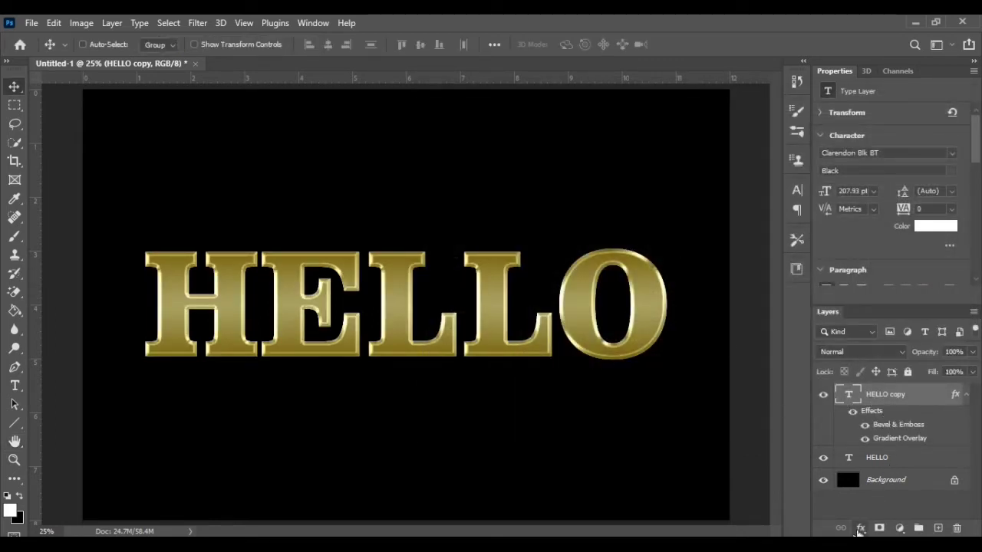
pyautogui.click(859, 529)
pyautogui.press('Escape')
pyautogui.doubleClick(886, 423)
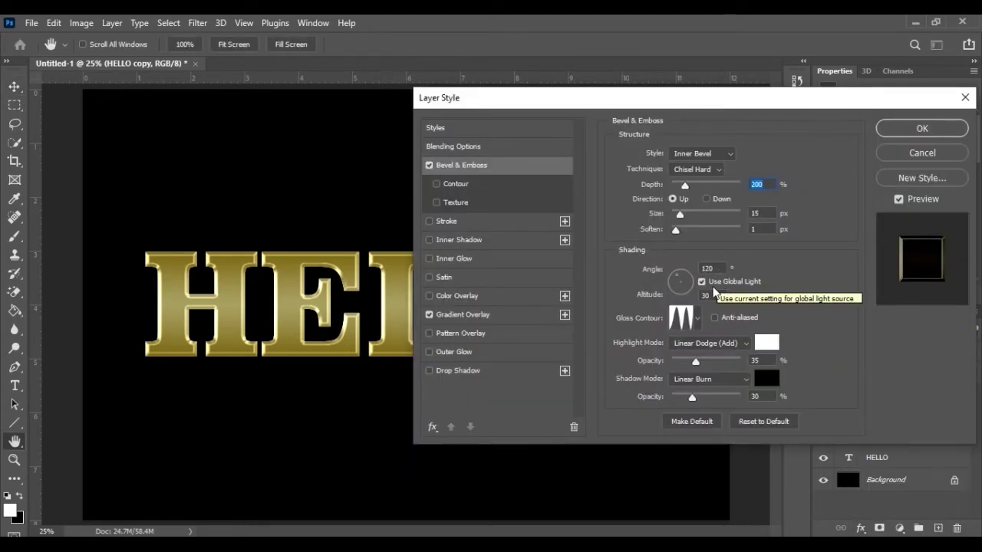
pyautogui.click(698, 321)
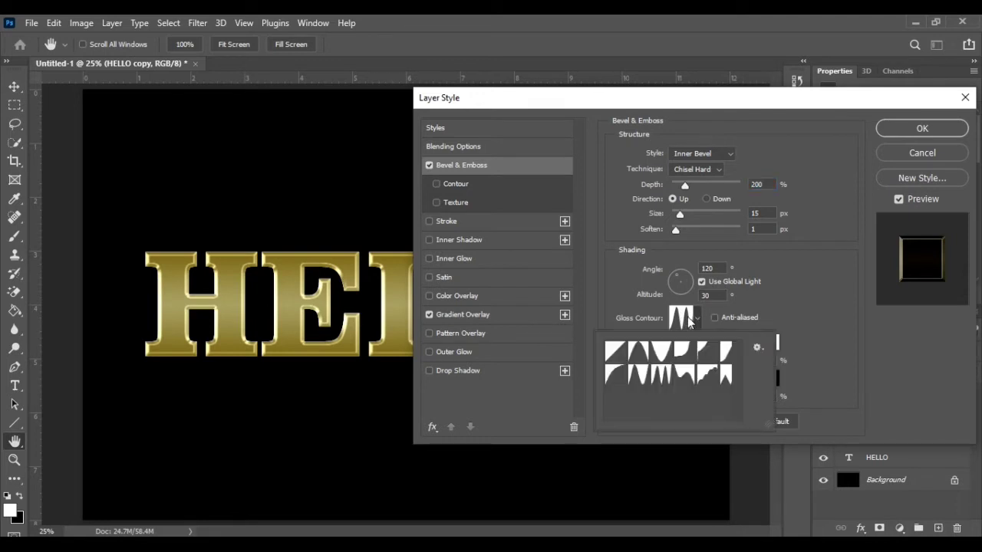
pyautogui.click(676, 318)
pyautogui.click(242, 124)
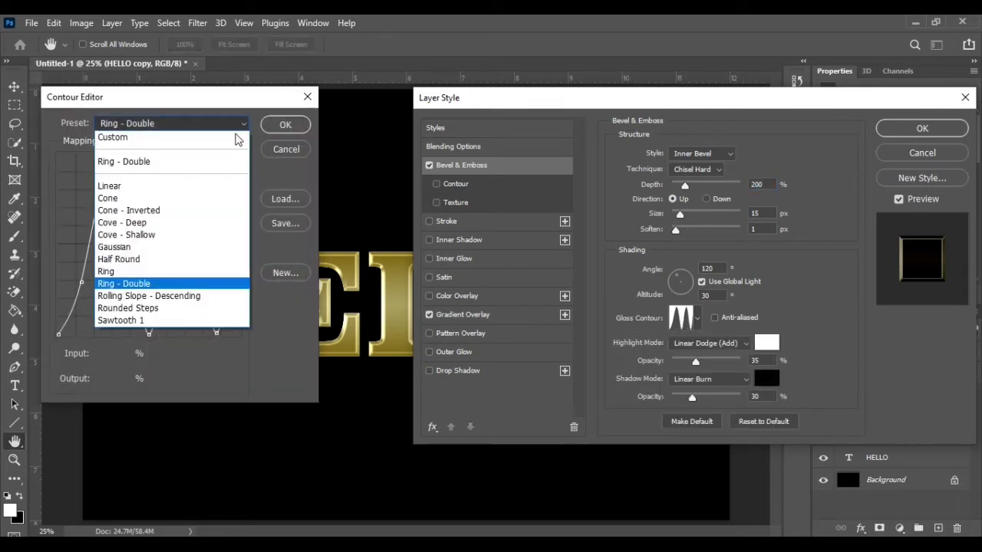
pyautogui.click(140, 285)
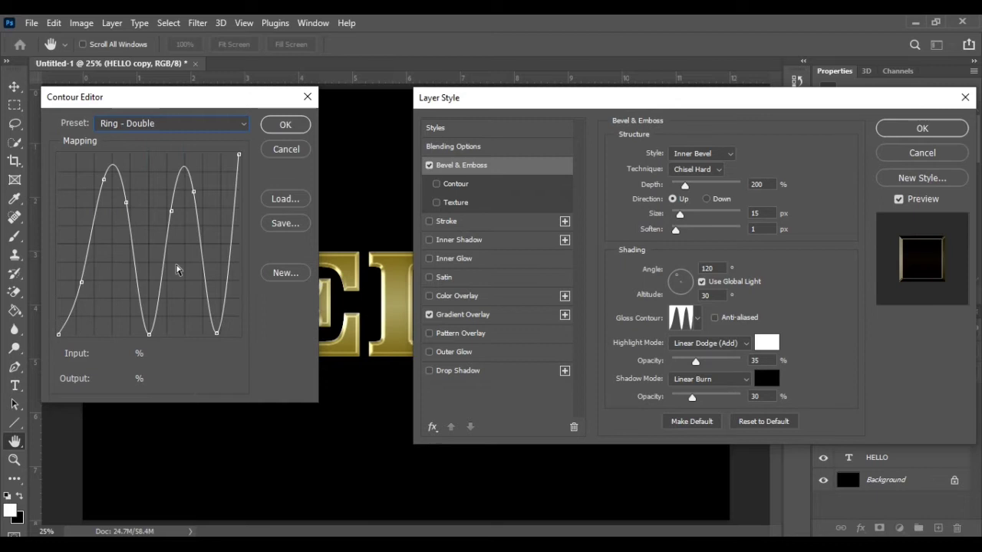
pyautogui.click(282, 128)
pyautogui.click(634, 259)
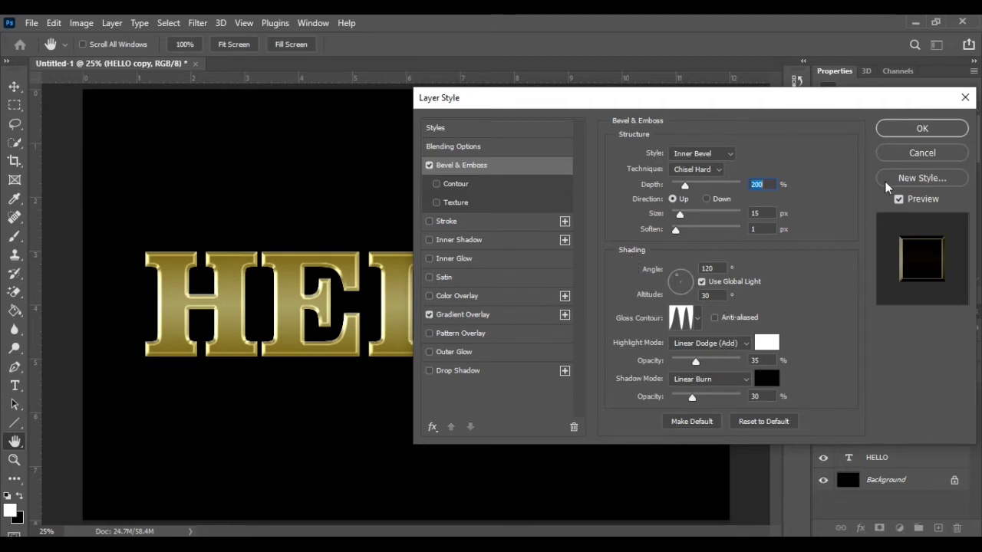
pyautogui.click(922, 129)
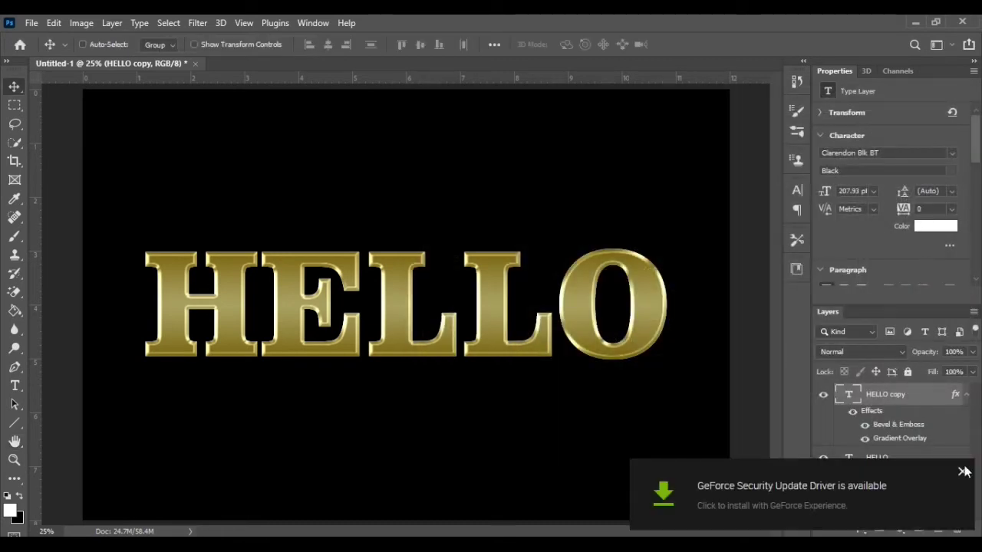
# Dismiss the driver notification and reopen HELLO copy's Layer Style at Bevel & Emboss
pyautogui.click(961, 470)
pyautogui.click(861, 530)
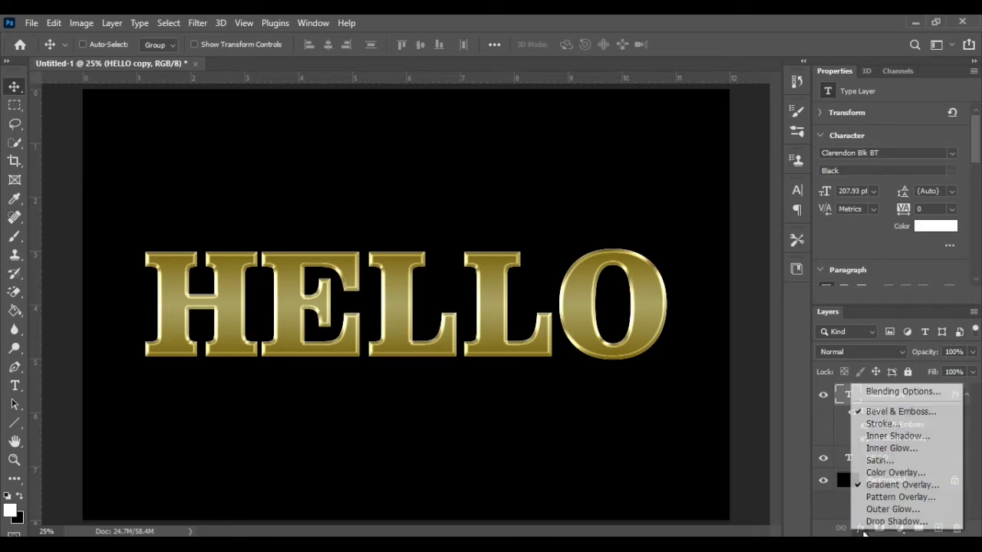
pyautogui.click(897, 485)
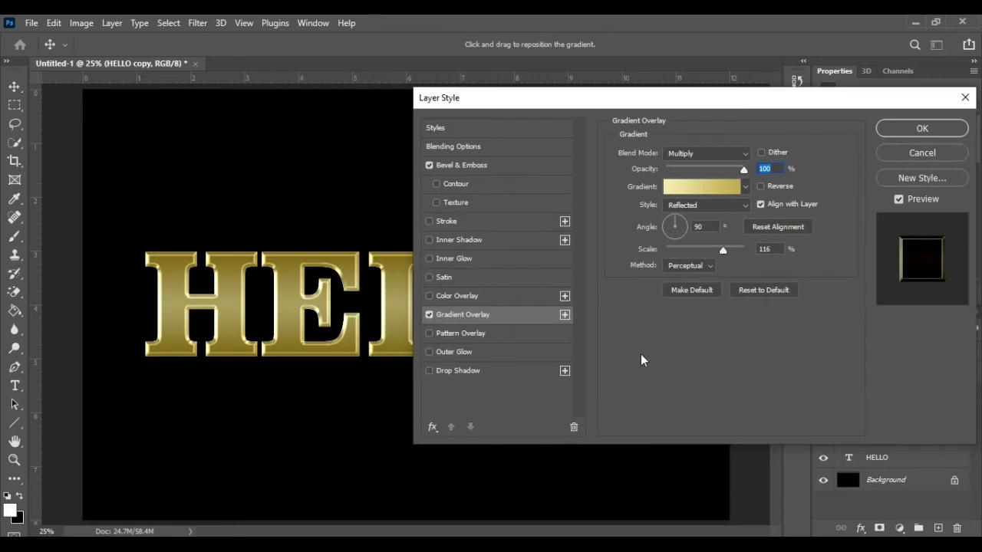
pyautogui.click(485, 166)
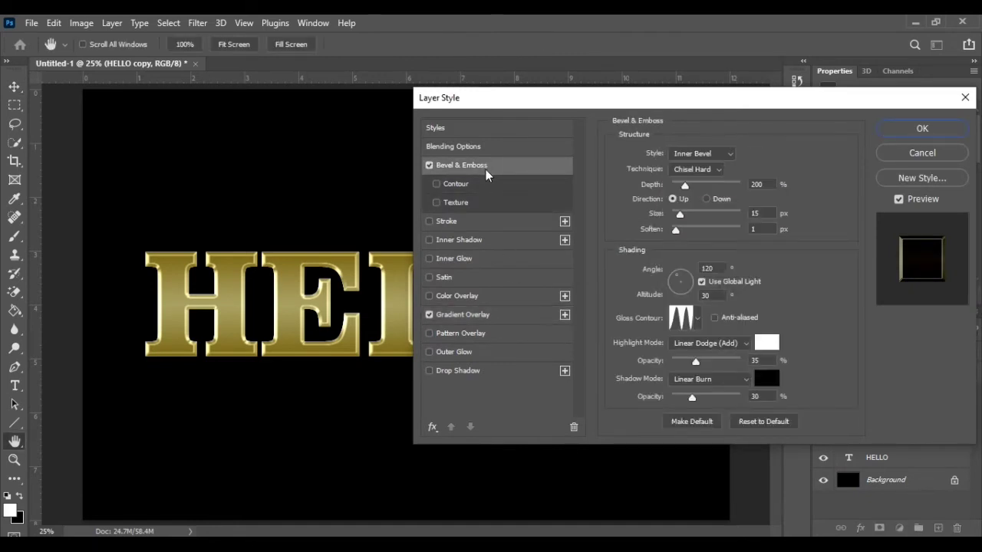
# Set the bevel's highlight and shadow opacities to 75%
pyautogui.click(761, 361)
pyautogui.write('75')
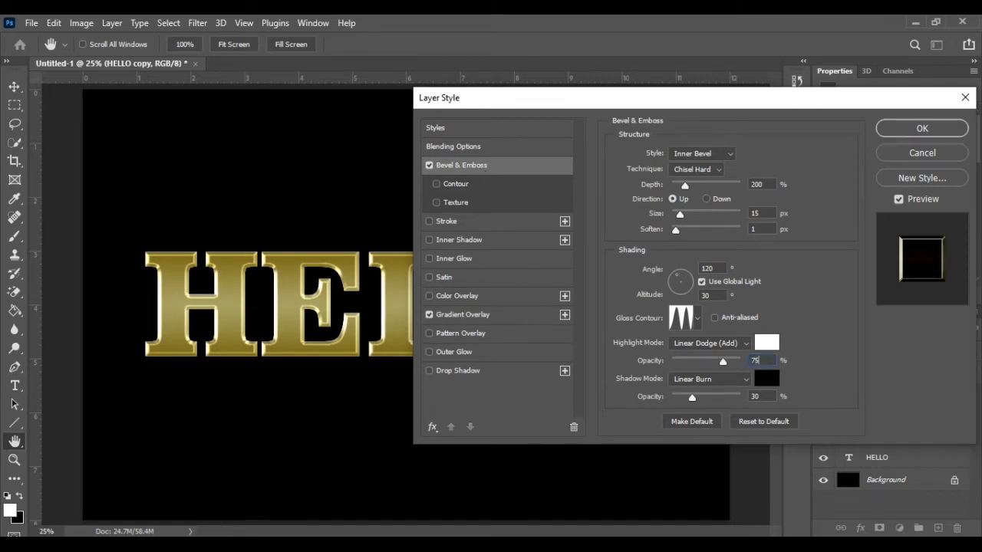
pyautogui.click(761, 397)
pyautogui.write('75')
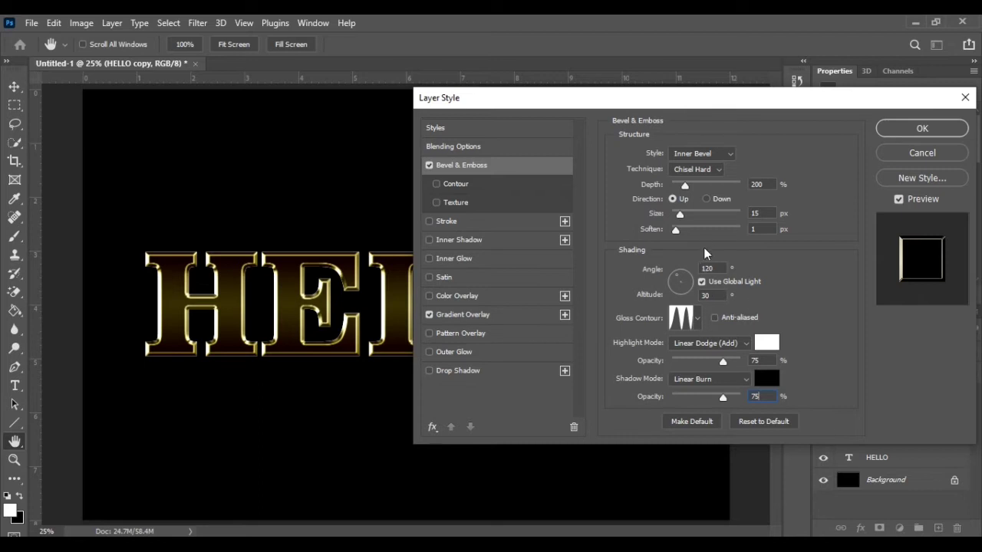
pyautogui.moveTo(766, 213); pyautogui.dragTo(735, 213)
# Set bevel size 128 px, depth 170%, anti-aliased gloss, and enable Inner Glow
pyautogui.write('12')
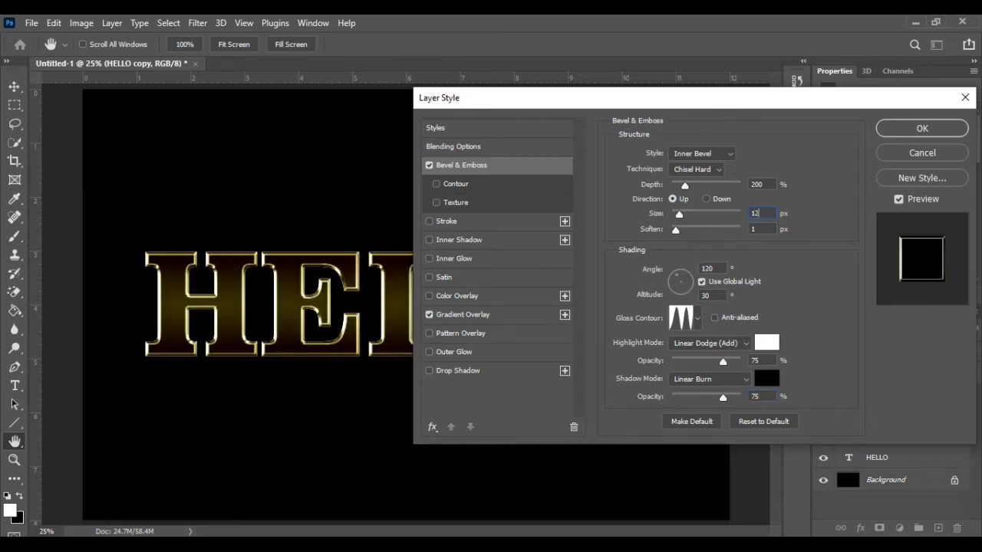
pyautogui.write('8')
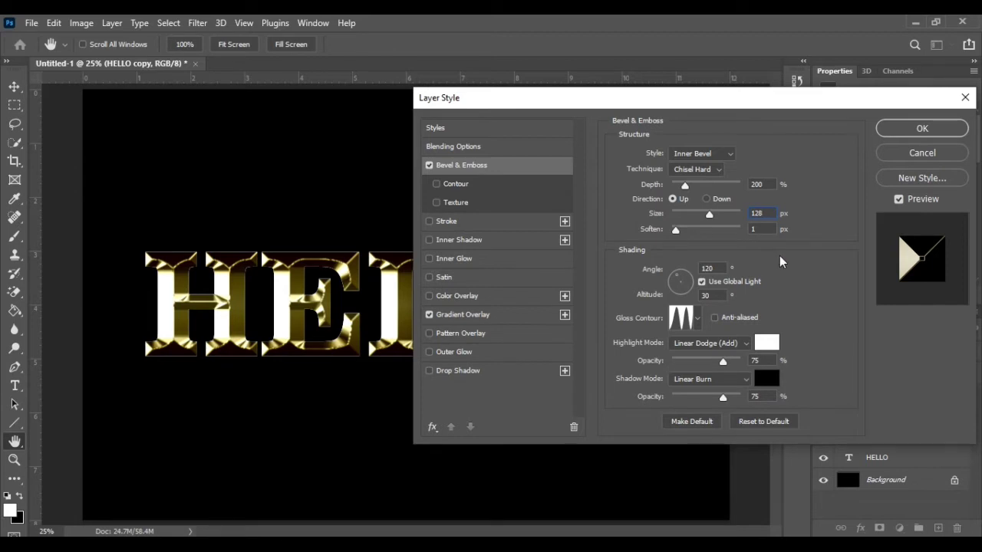
pyautogui.click(763, 185)
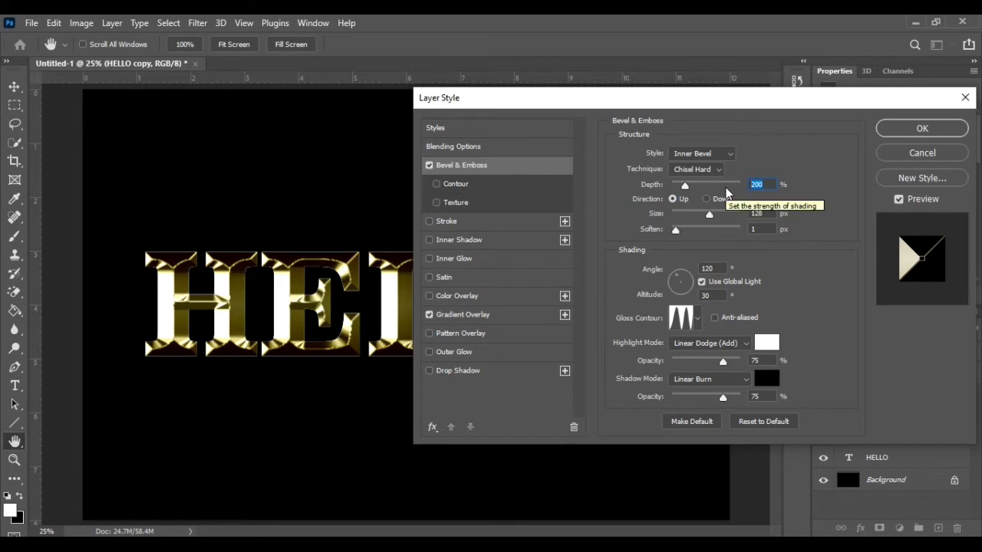
pyautogui.write('170')
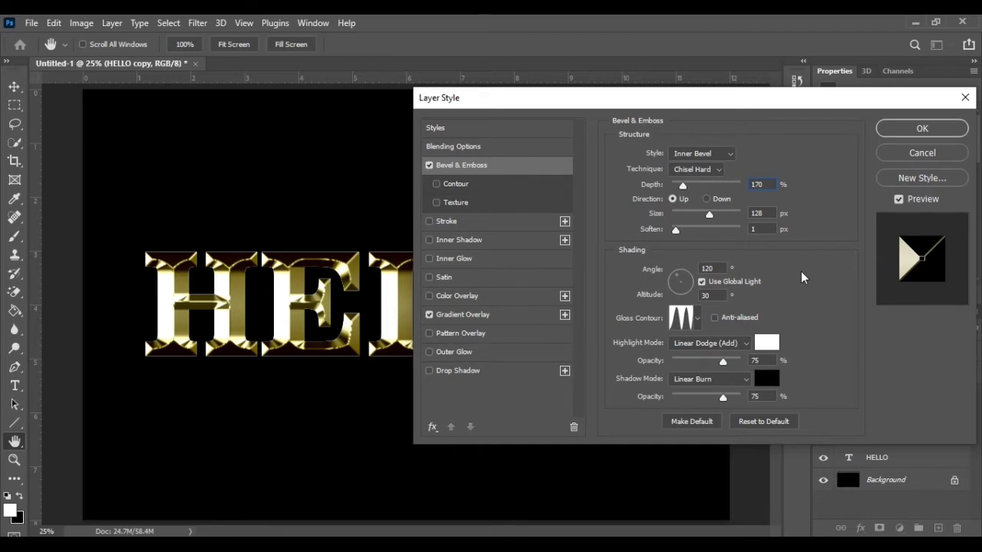
pyautogui.click(715, 317)
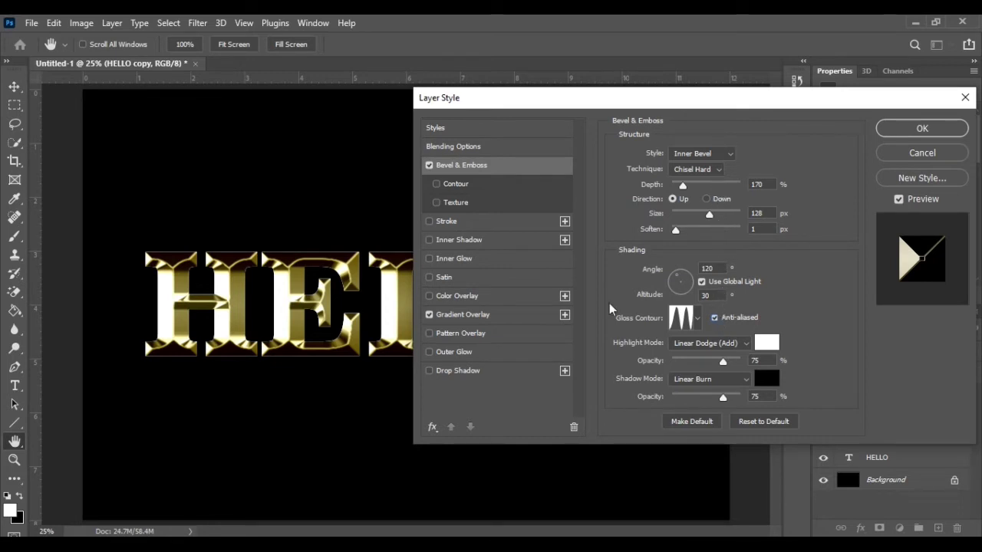
pyautogui.click(461, 261)
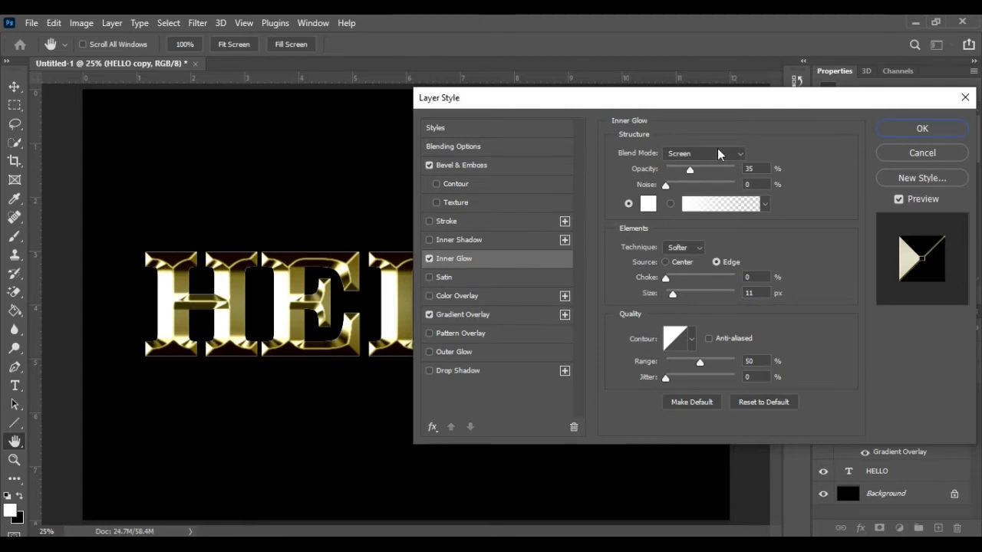
# Switch the Inner Glow blend mode from Screen to Multiply and set opacity to 50%
pyautogui.click(741, 153)
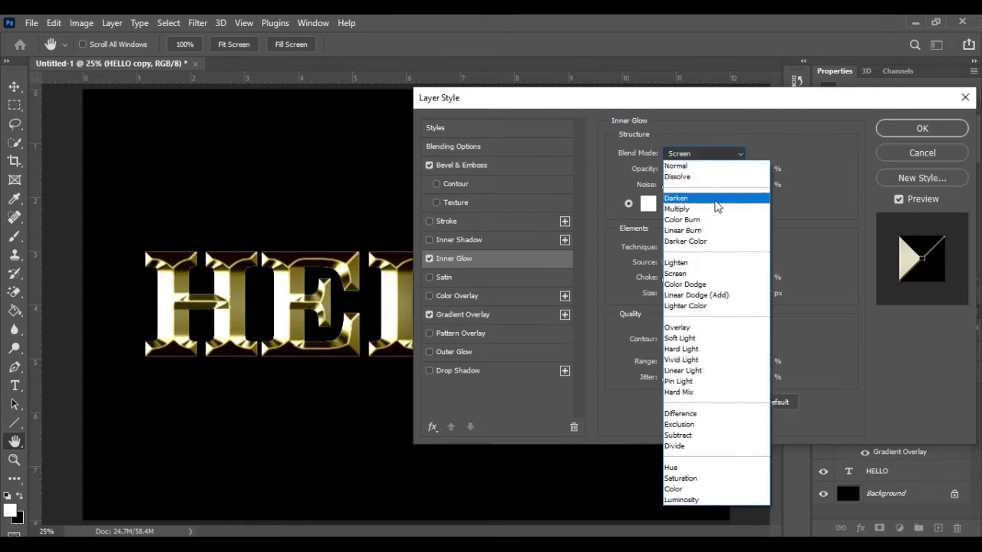
pyautogui.click(710, 211)
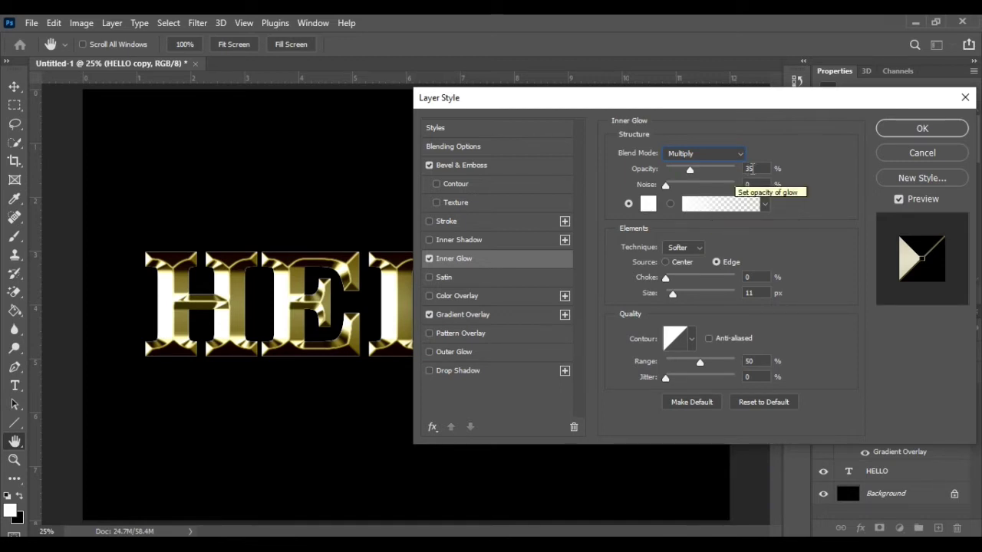
pyautogui.doubleClick(757, 168)
pyautogui.write('5')
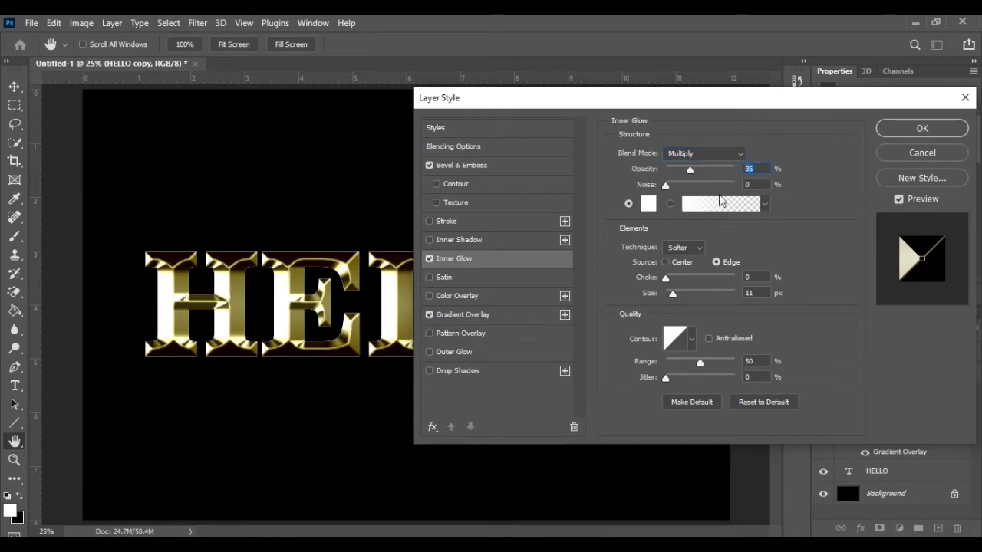
pyautogui.write('0')
# Enter R 232 and G 128 in the Inner Glow Color Picker toward orange e8801f
pyautogui.click(648, 203)
pyautogui.click(649, 203)
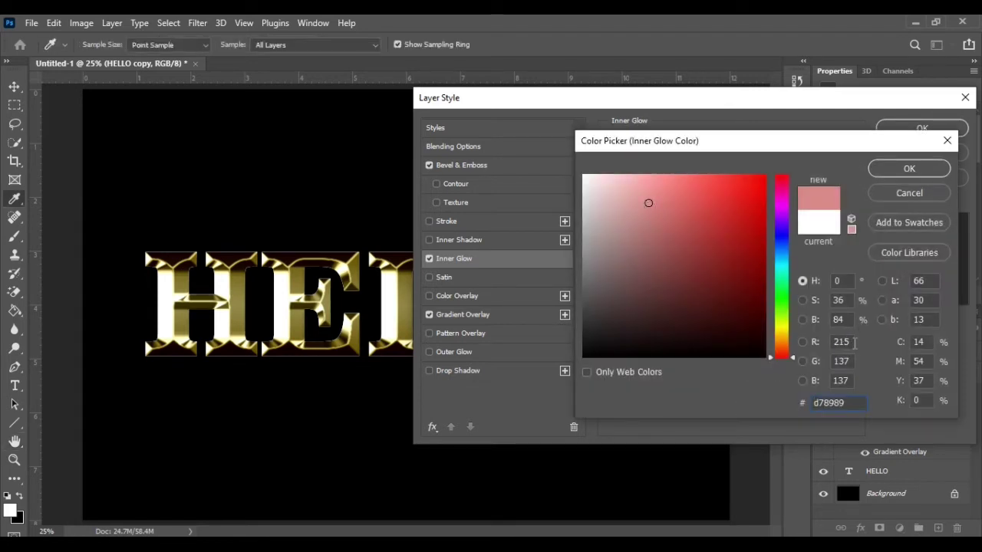
pyautogui.doubleClick(855, 342)
pyautogui.write('232')
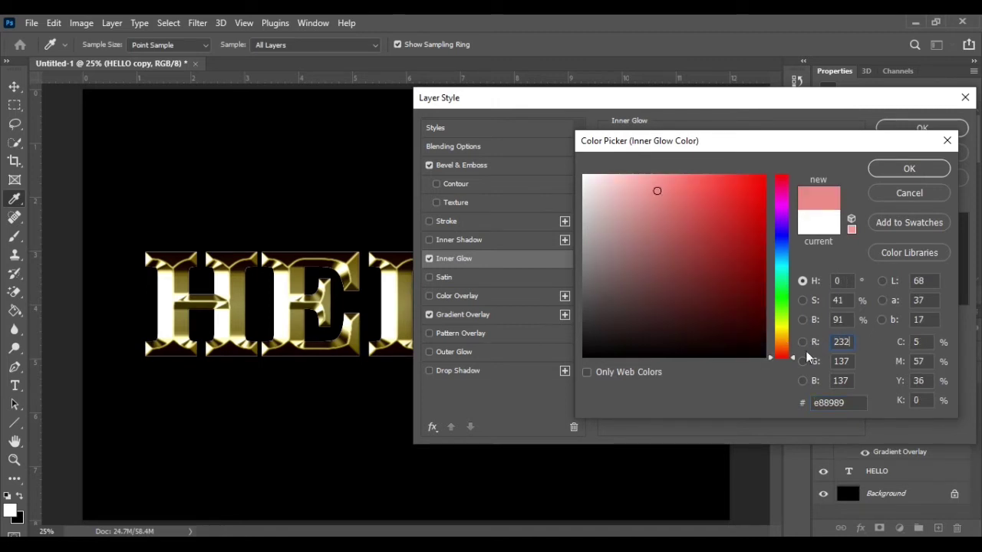
pyautogui.doubleClick(836, 361)
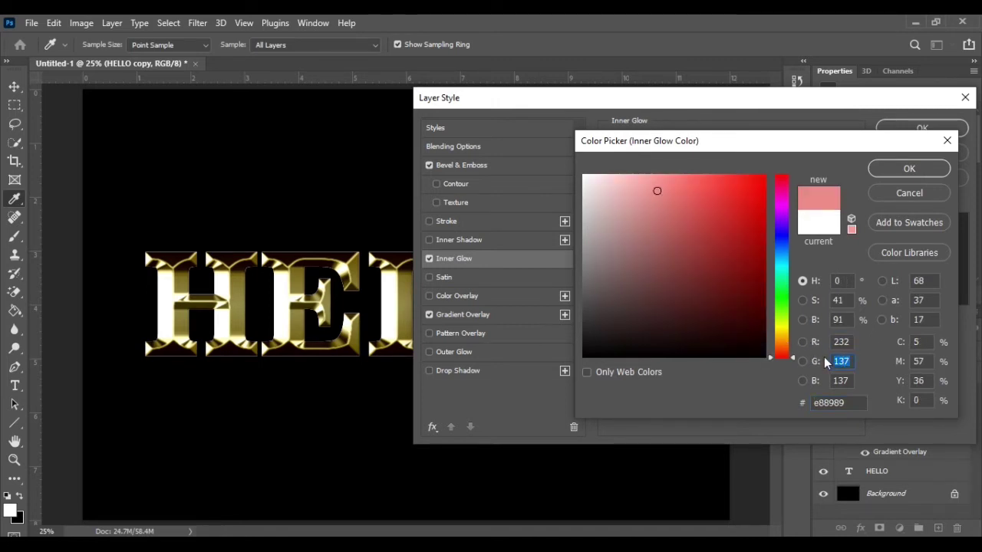
pyautogui.write('128')
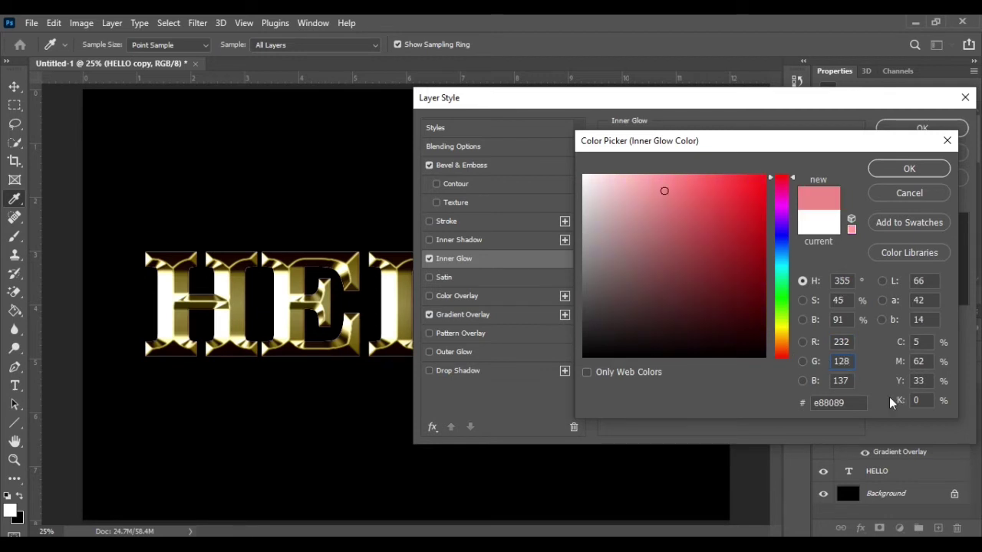
pyautogui.doubleClick(843, 381)
# Confirm orange e8801f with B 31, set Inner Glow size 40 px, apply, and select HELLO
pyautogui.write('31')
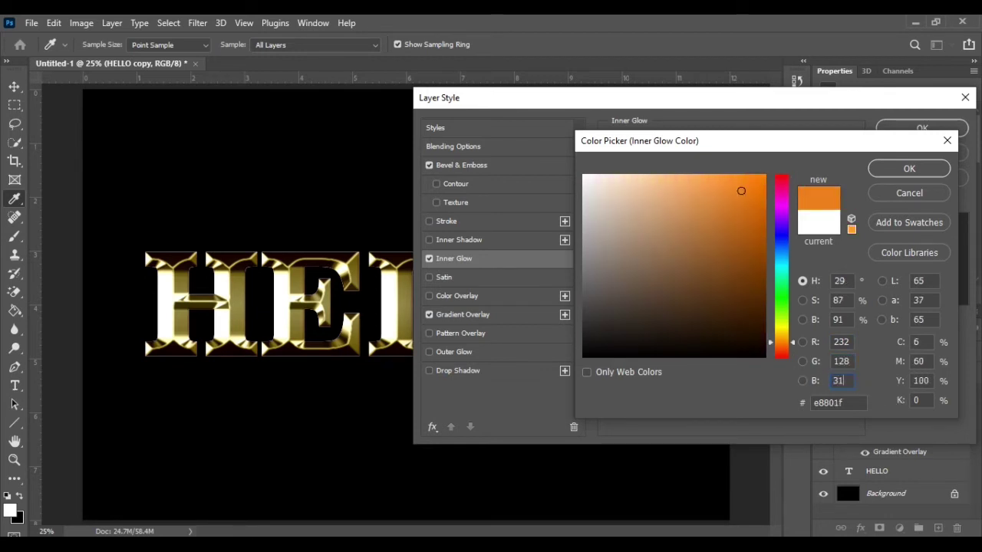
pyautogui.click(897, 170)
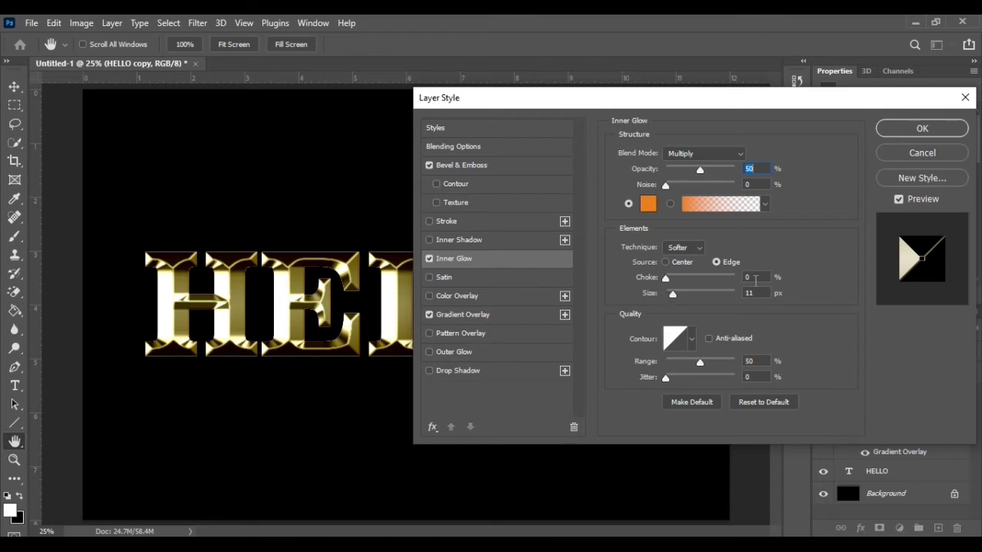
pyautogui.click(753, 293)
pyautogui.write('4')
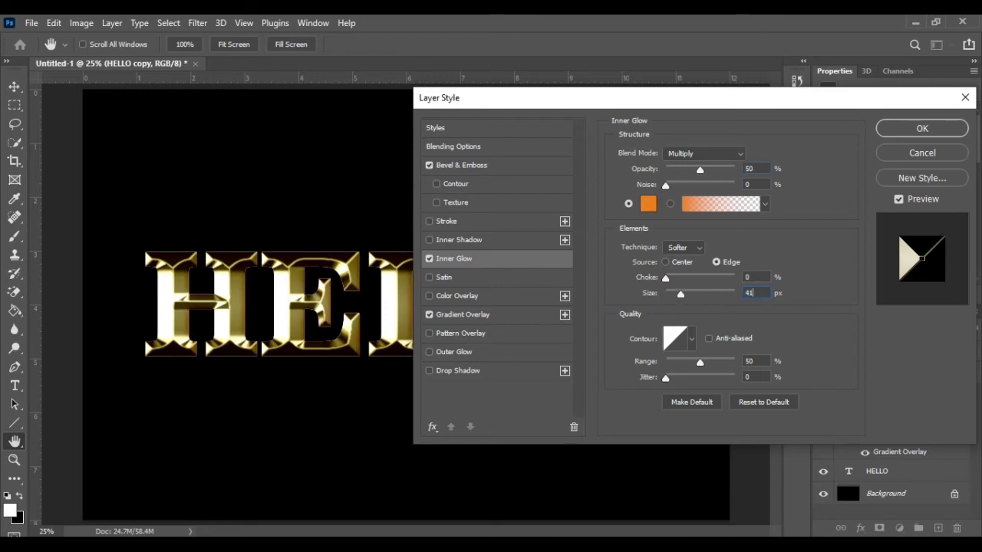
pyautogui.write('0')
pyautogui.click(921, 129)
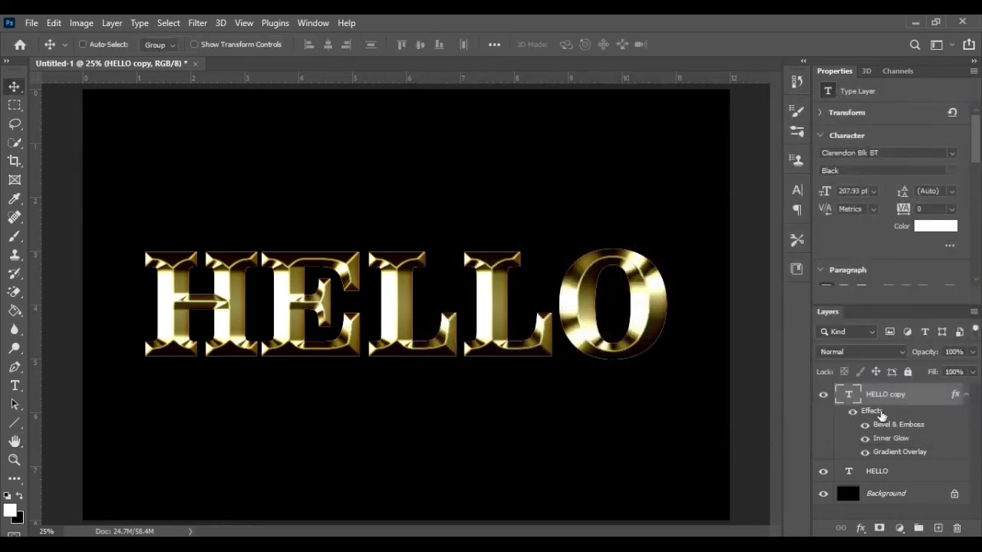
pyautogui.click(875, 472)
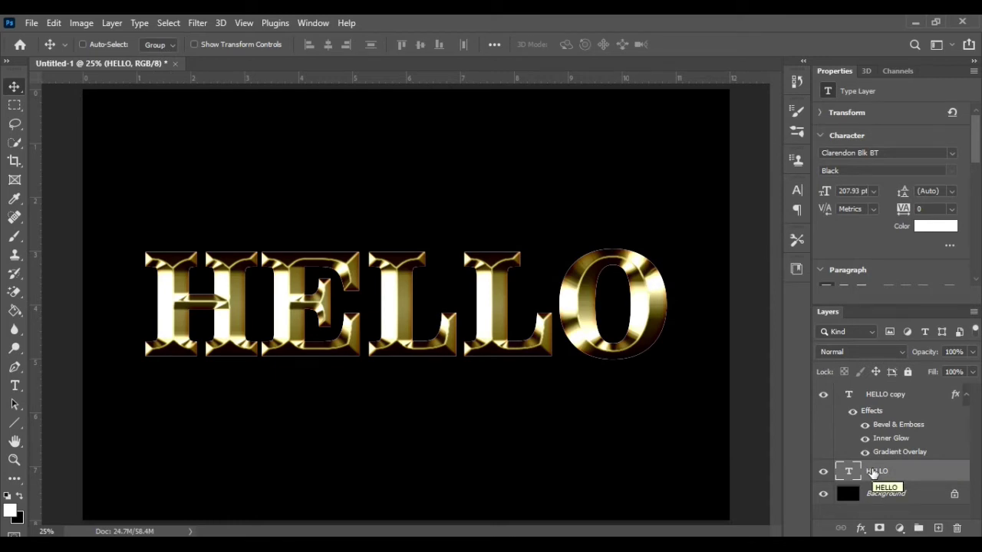
# Add an 8 px outside Stroke to the HELLO layer with a Gradient fill type
pyautogui.click(860, 528)
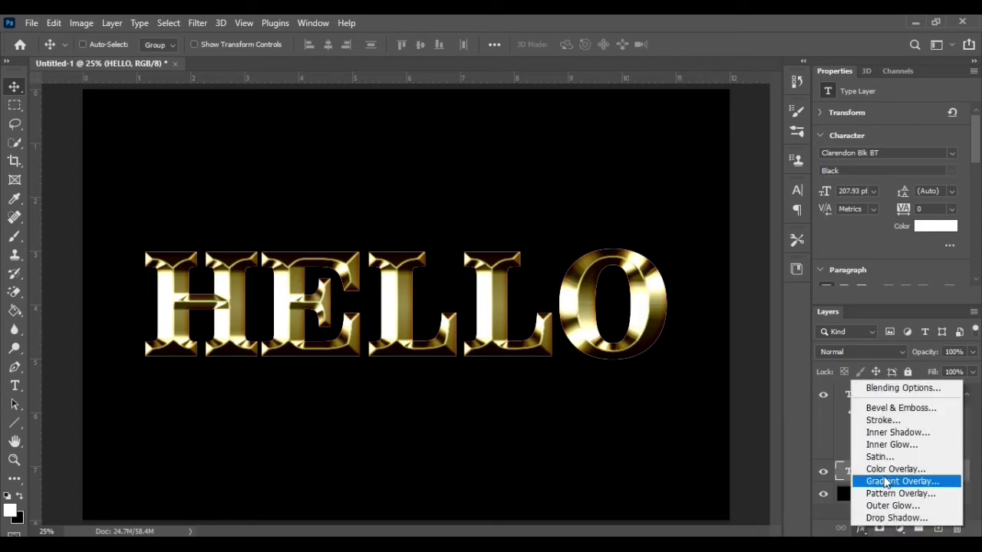
pyautogui.click(883, 420)
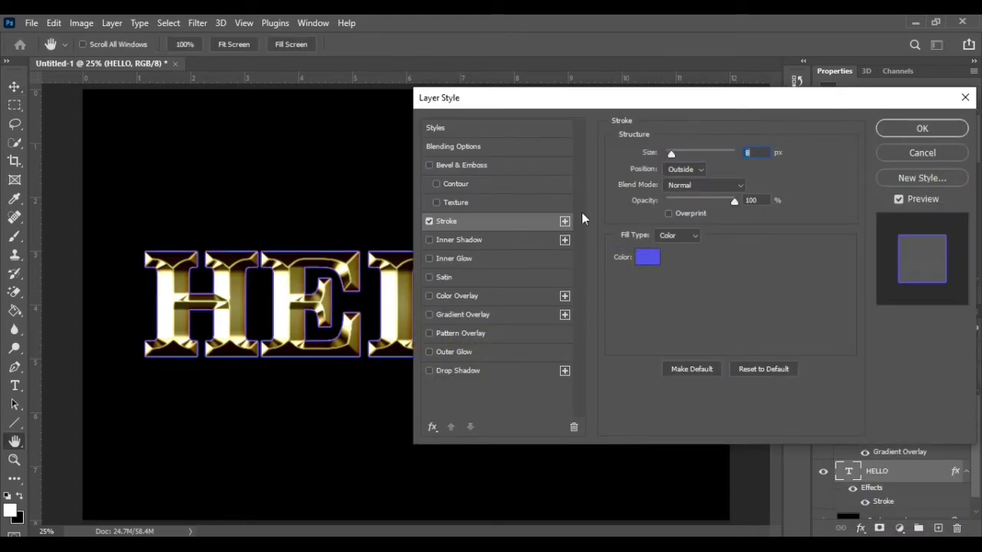
pyautogui.click(695, 240)
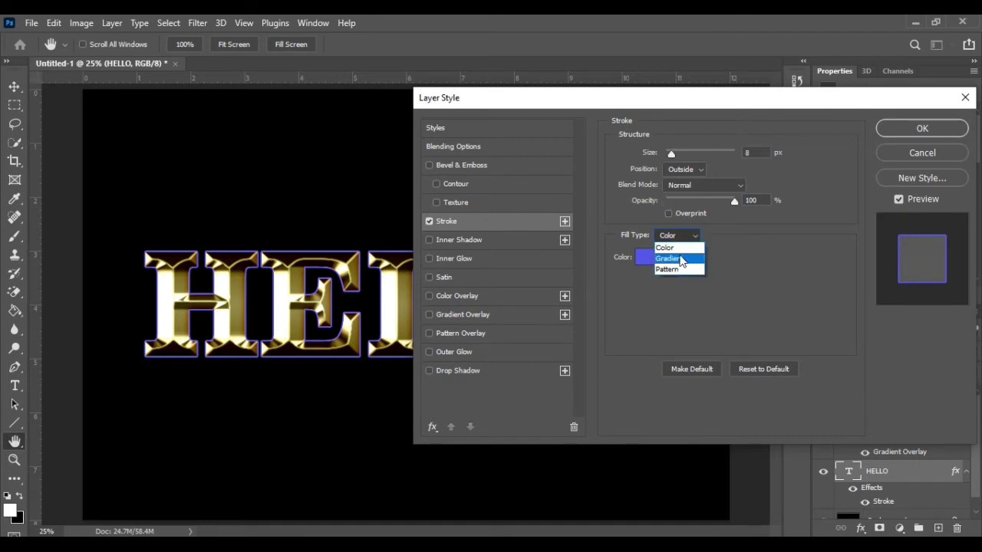
pyautogui.click(679, 258)
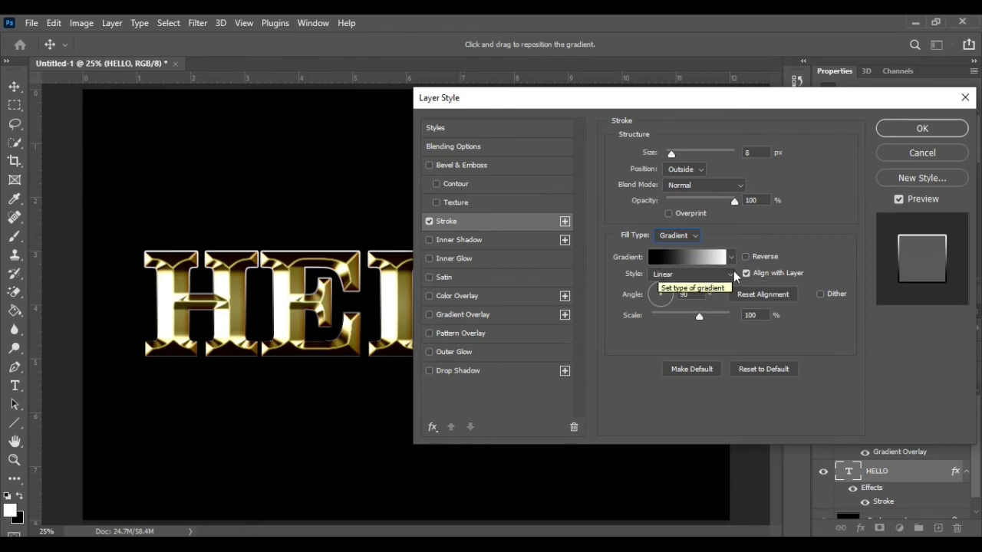
# Give the stroke a gold Reflected gradient and enable Bevel & Emboss on HELLO
pyautogui.click(730, 258)
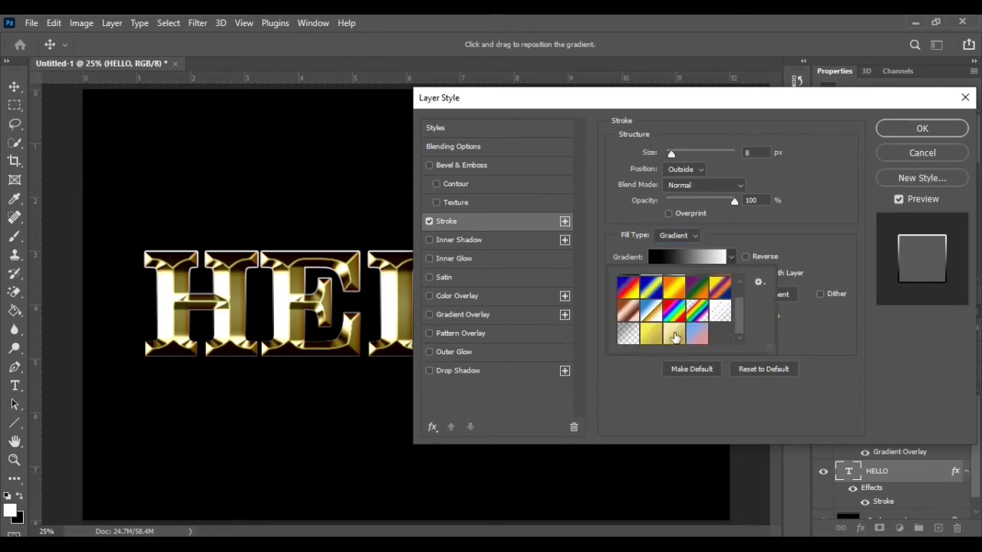
pyautogui.click(675, 338)
pyautogui.click(691, 384)
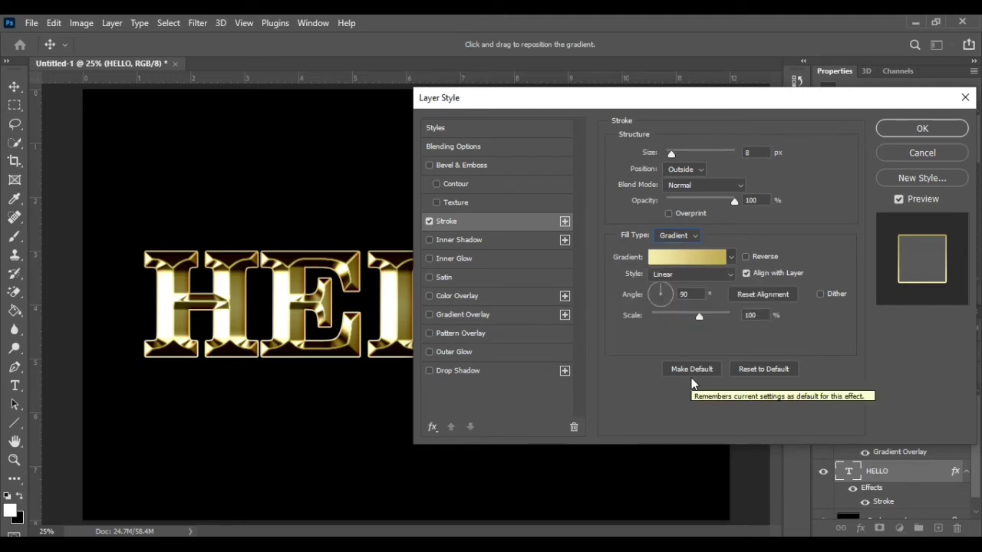
pyautogui.click(714, 274)
pyautogui.click(696, 321)
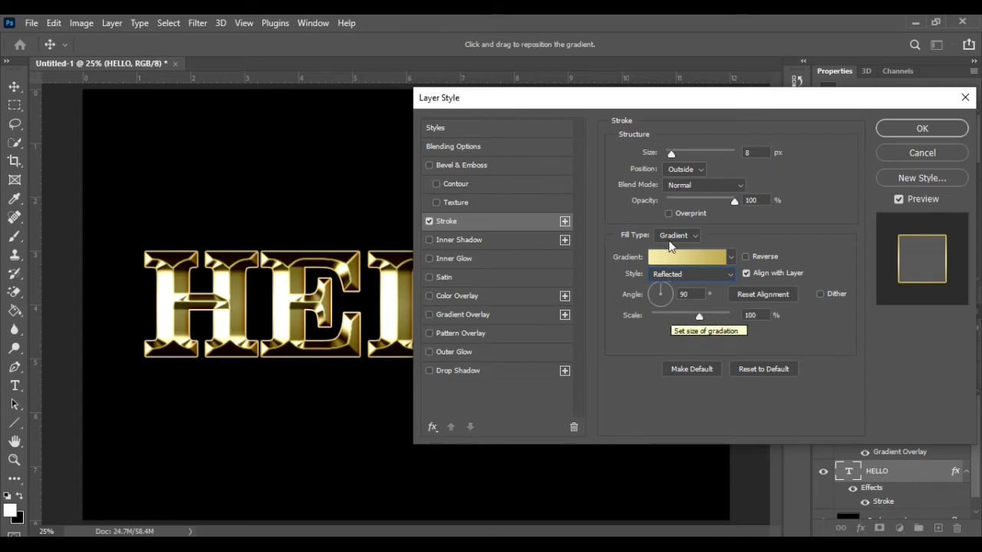
pyautogui.doubleClick(746, 153)
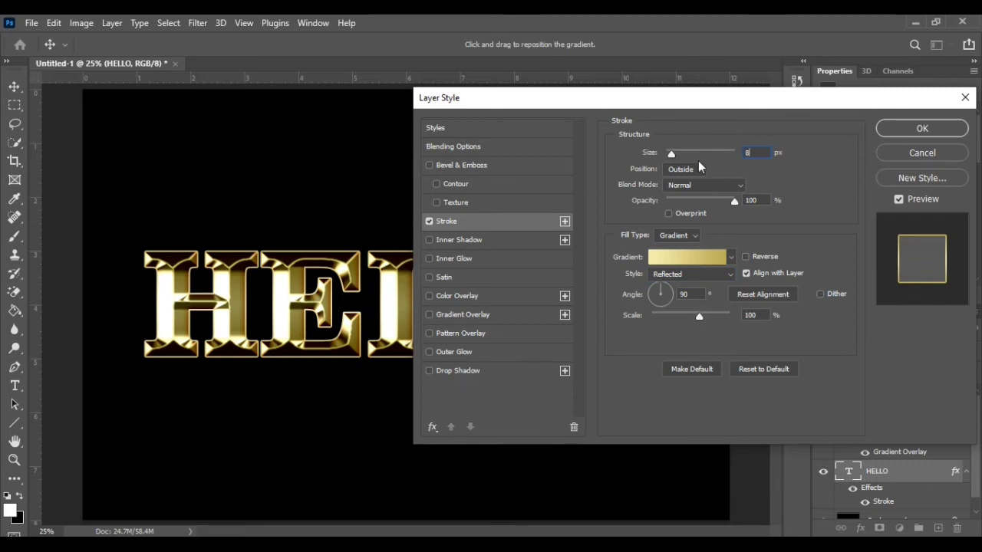
pyautogui.click(465, 165)
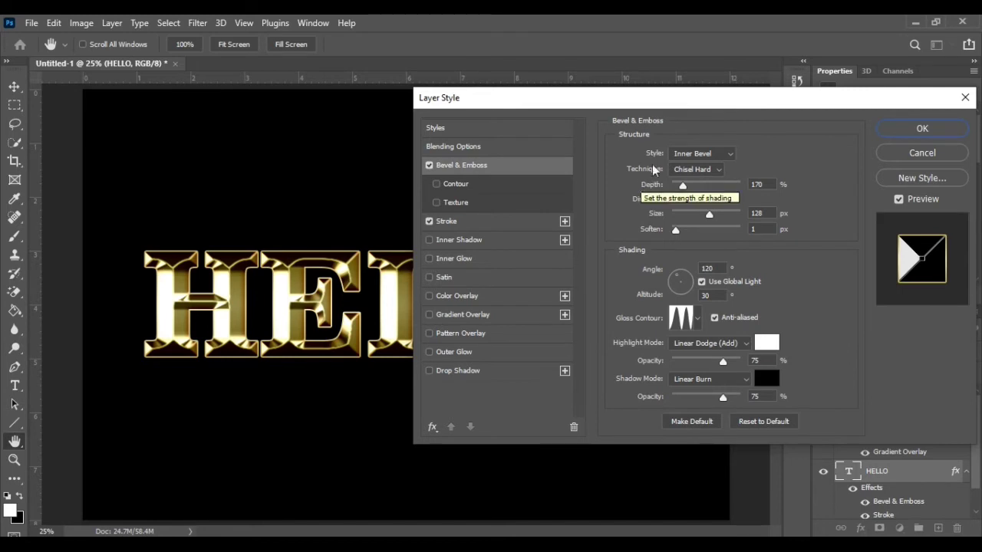
# Set the bevel to Stroke Emboss at size 8, tick Contour, and enable Outer Glow
pyautogui.click(731, 158)
pyautogui.click(719, 208)
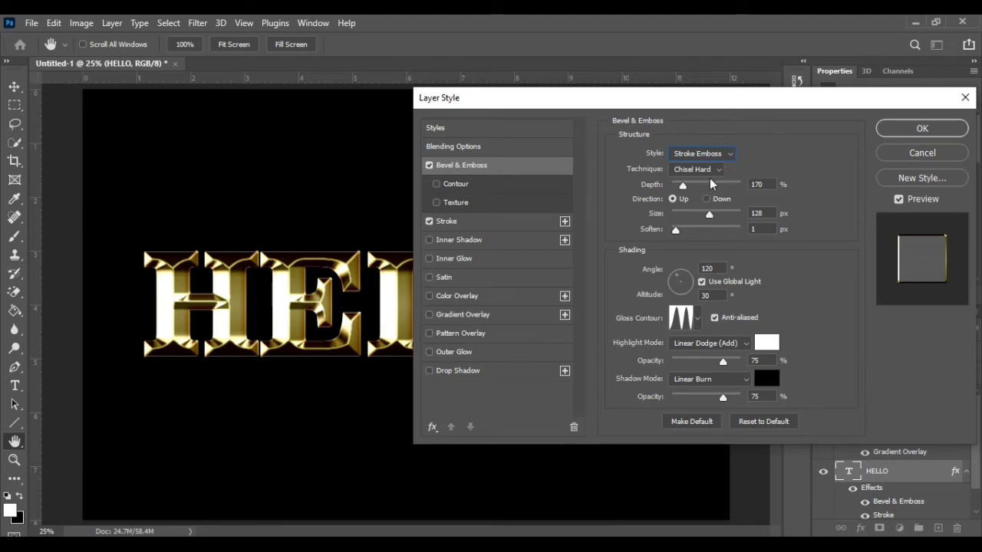
pyautogui.click(766, 214)
pyautogui.doubleClick(766, 214)
pyautogui.write('8')
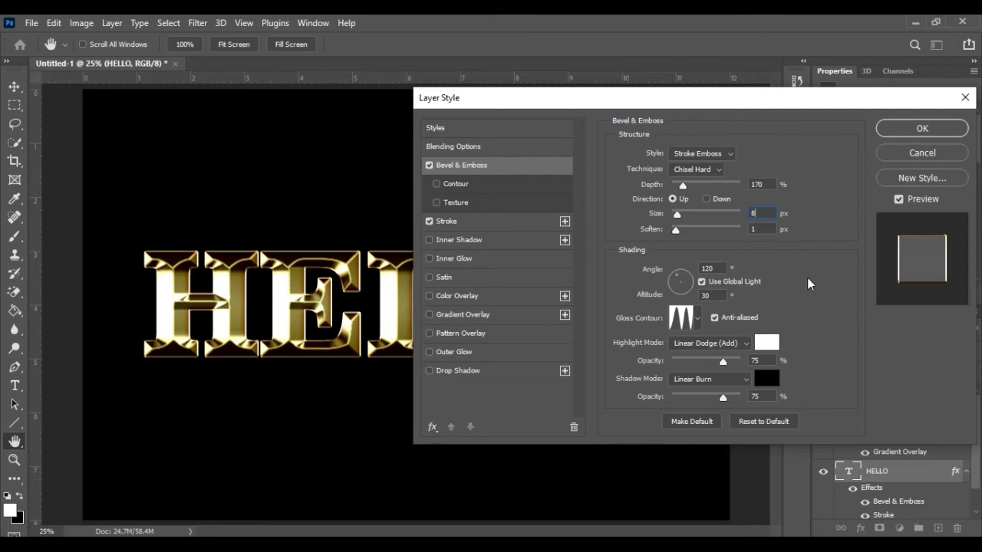
pyautogui.click(468, 184)
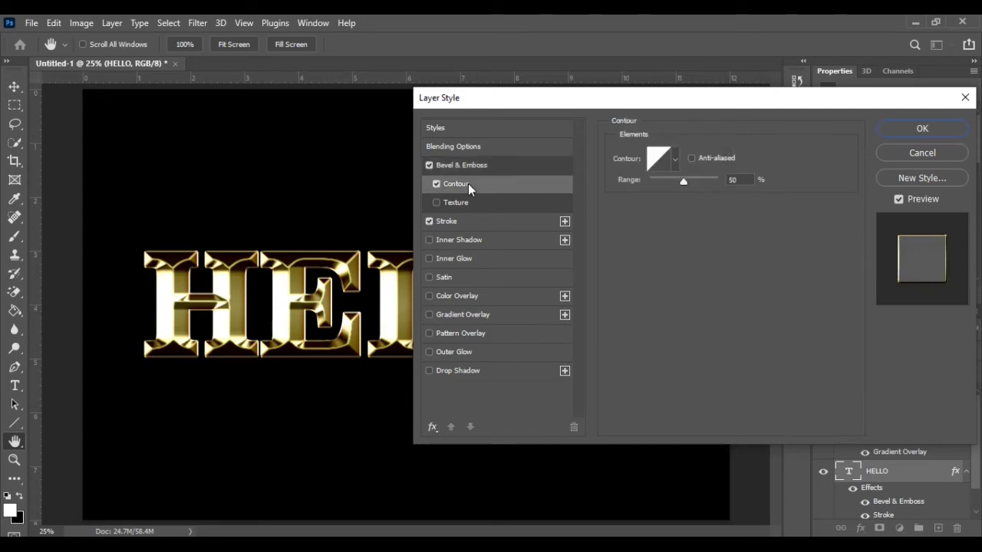
pyautogui.click(458, 351)
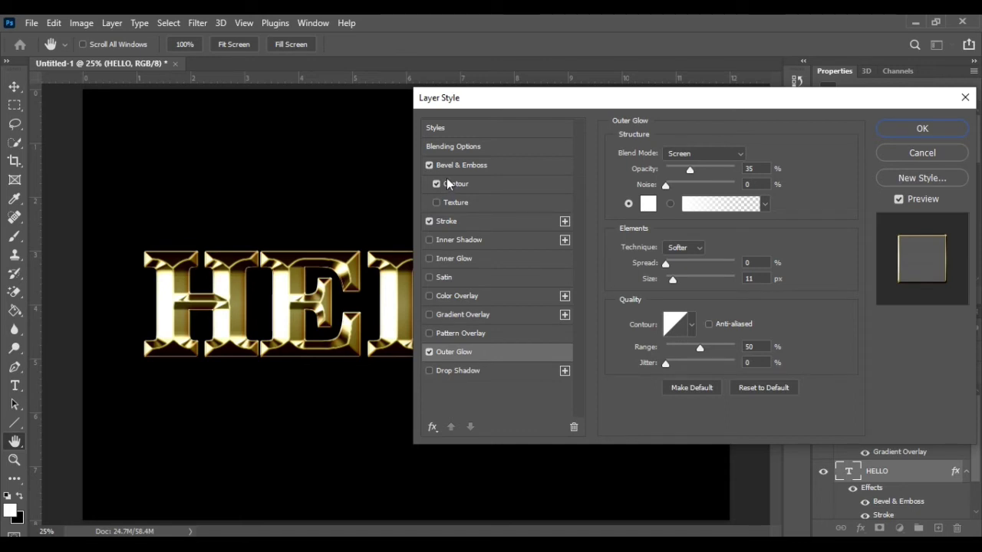
# Set the outer glow opacity to 40%
pyautogui.click(731, 168)
pyautogui.click(757, 168)
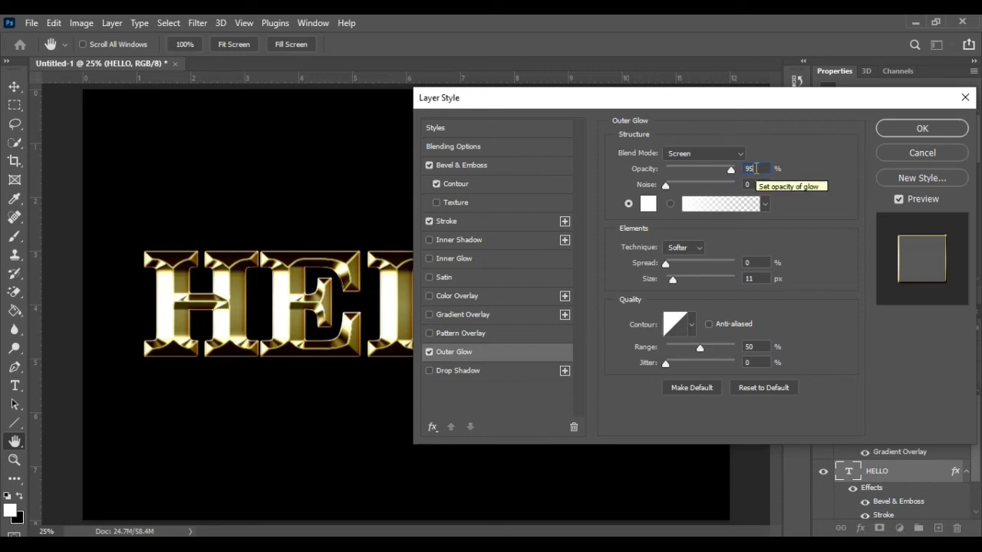
pyautogui.moveTo(757, 168); pyautogui.dragTo(743, 168)
pyautogui.write('40')
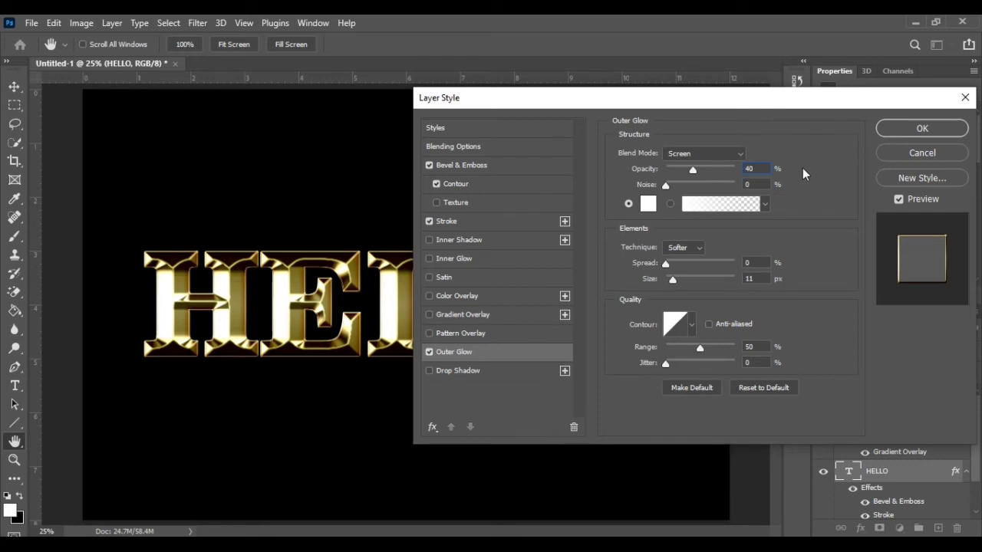
# Change the outer glow colour to orange, RGB 232, 128, 31
pyautogui.click(649, 205)
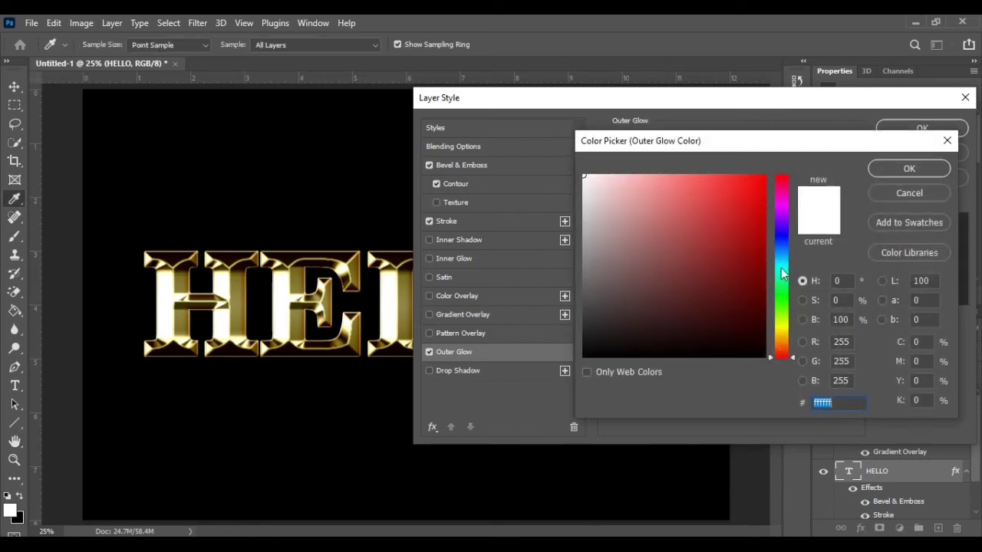
pyautogui.click(841, 342)
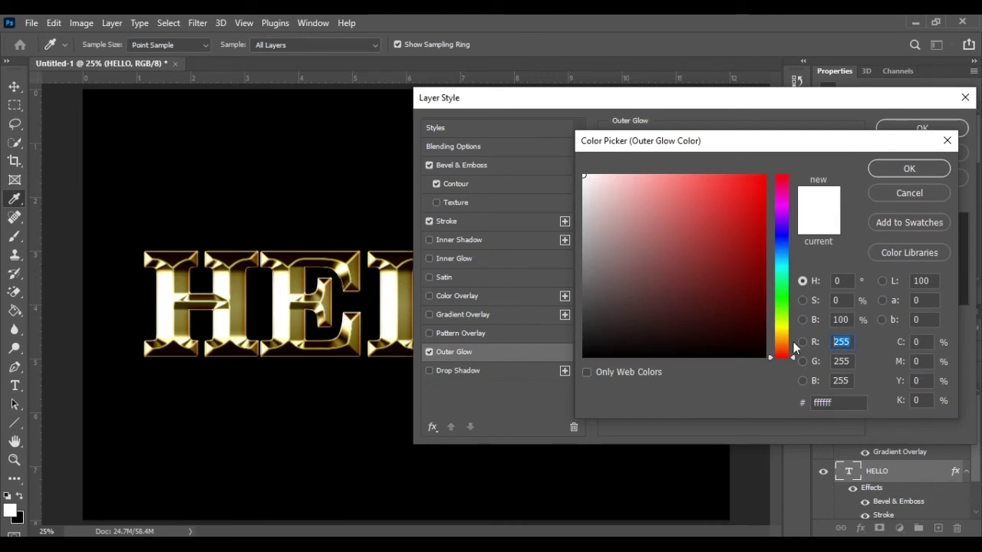
pyautogui.write('232')
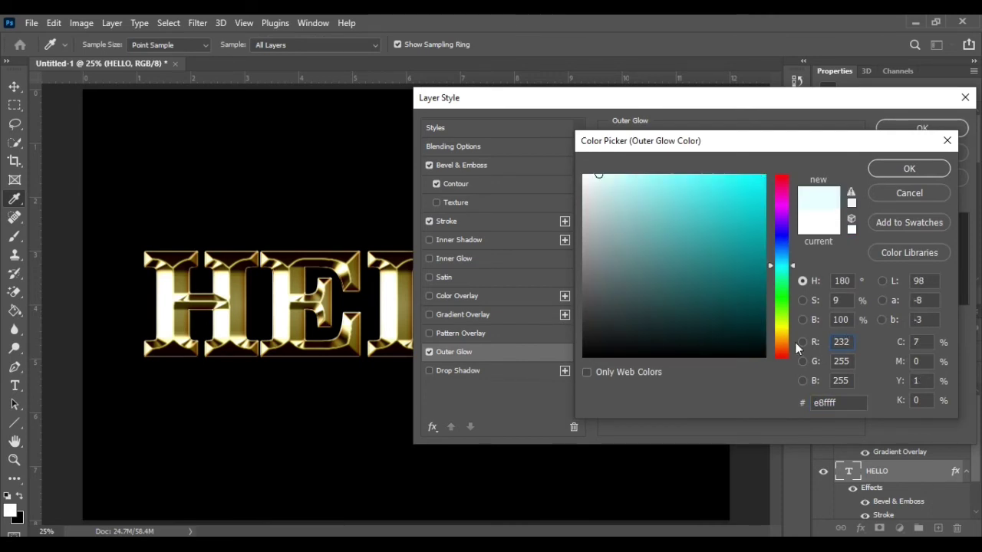
pyautogui.click(827, 364)
pyautogui.write('128')
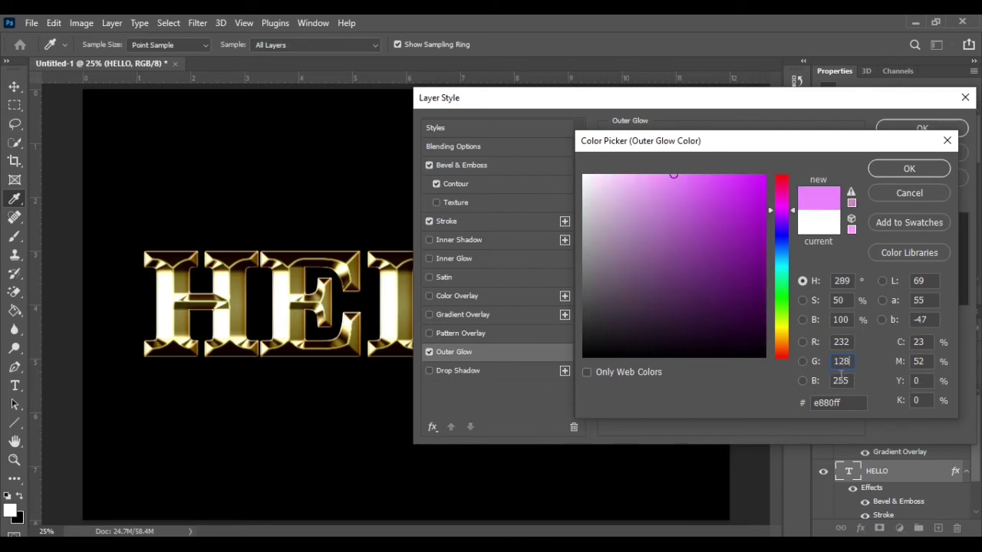
pyautogui.click(849, 377)
pyautogui.moveTo(848, 378); pyautogui.dragTo(815, 382)
pyautogui.write('31')
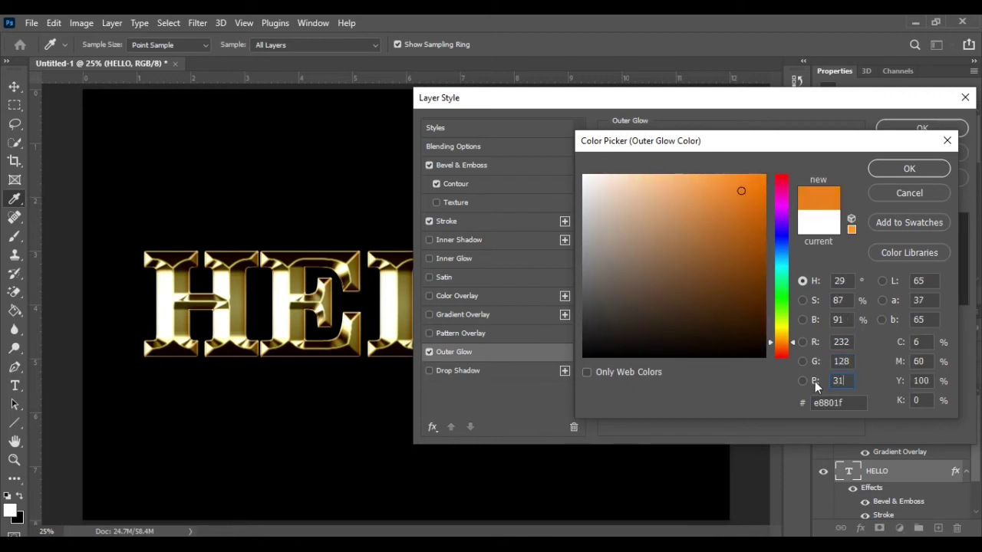
pyautogui.click(924, 167)
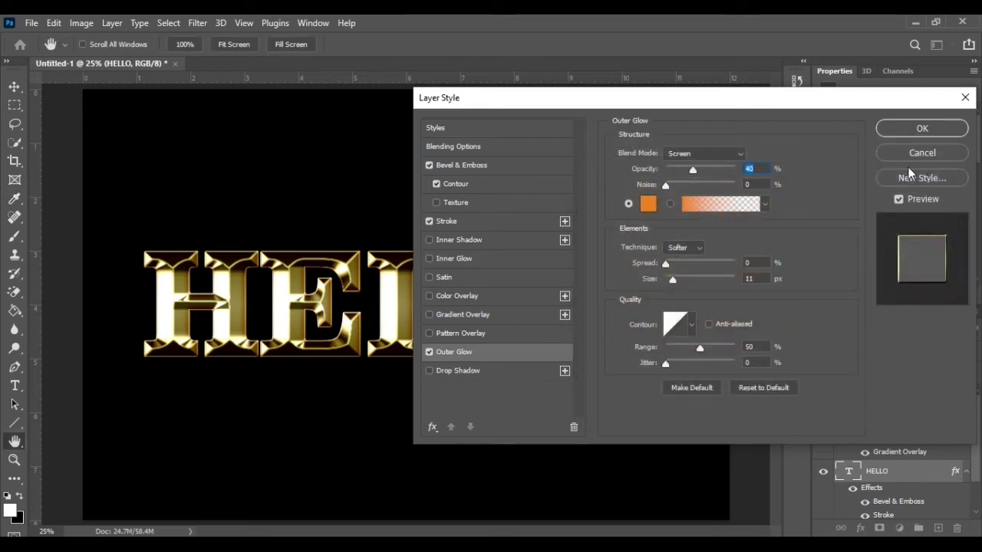
# Set the outer glow size to 57 px and apply the Layer Style
pyautogui.doubleClick(750, 279)
pyautogui.write('57')
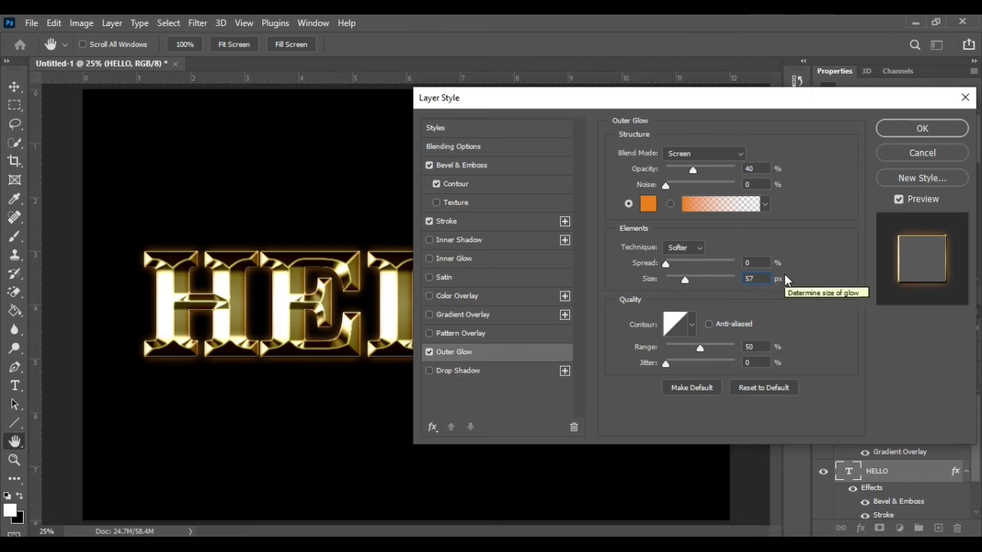
pyautogui.click(900, 130)
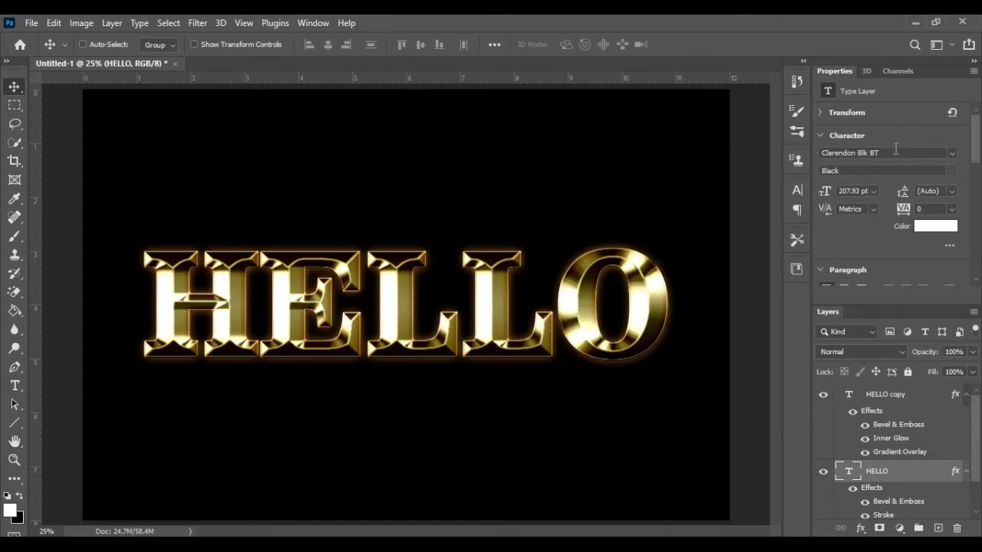
# Target the HELLO copy layer and switch to the Brush tool
pyautogui.click(913, 400)
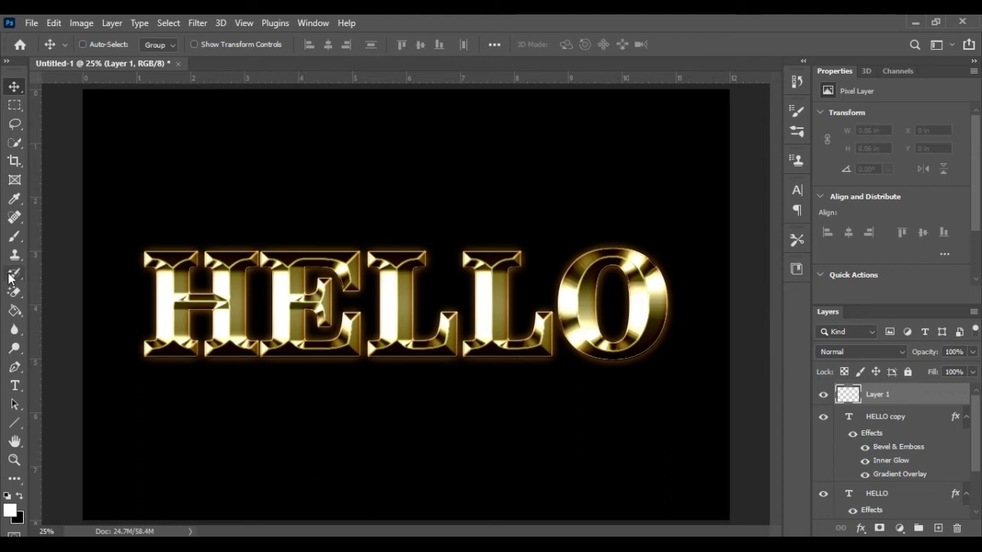
pyautogui.click(13, 239)
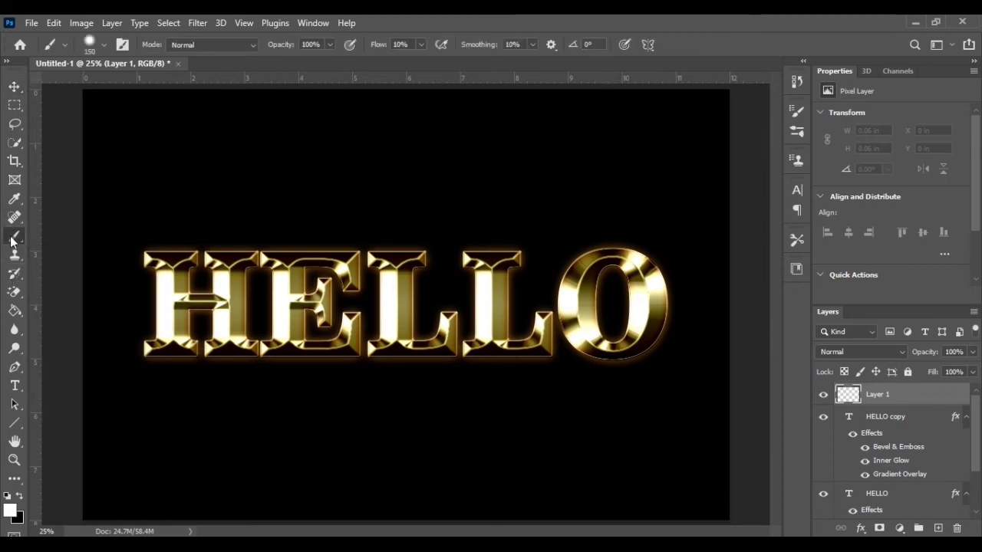
# Open the full Brush Settings panel and browse the brush tip shapes
pyautogui.click(64, 46)
pyautogui.click(103, 46)
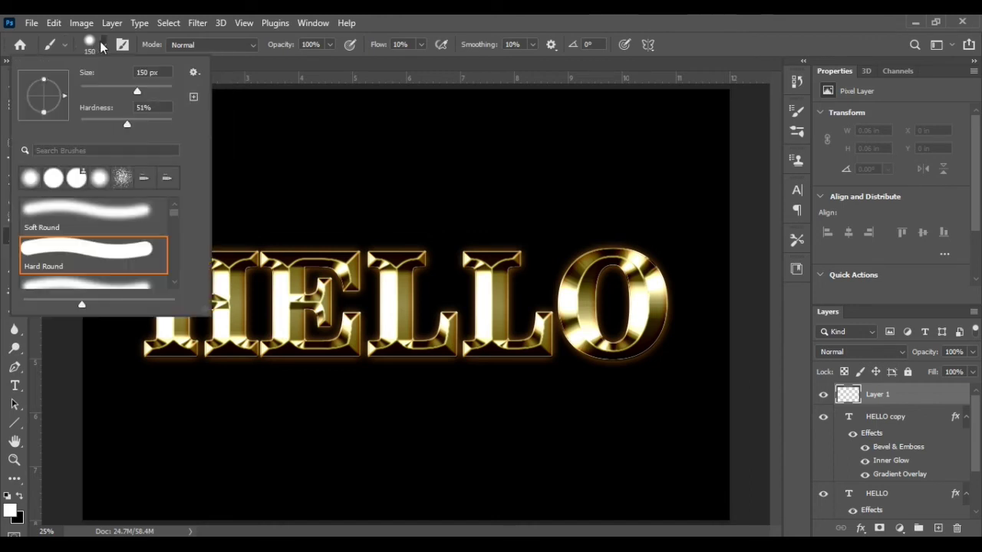
pyautogui.click(123, 43)
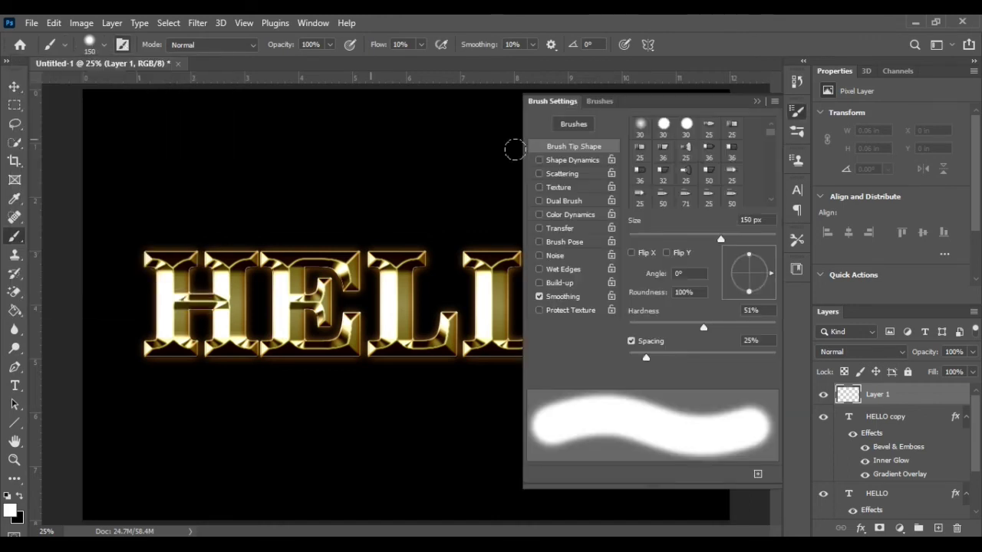
pyautogui.scroll(-2, 693, 181)
pyautogui.scroll(-2, 692, 181)
pyautogui.scroll(-2, 692, 183)
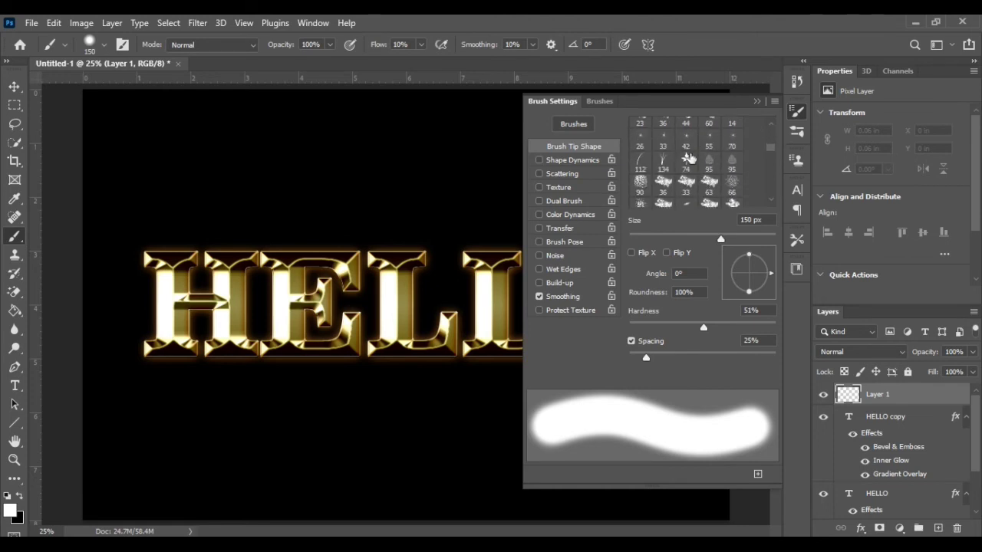
pyautogui.scroll(-2, 698, 170)
pyautogui.scroll(-2, 700, 175)
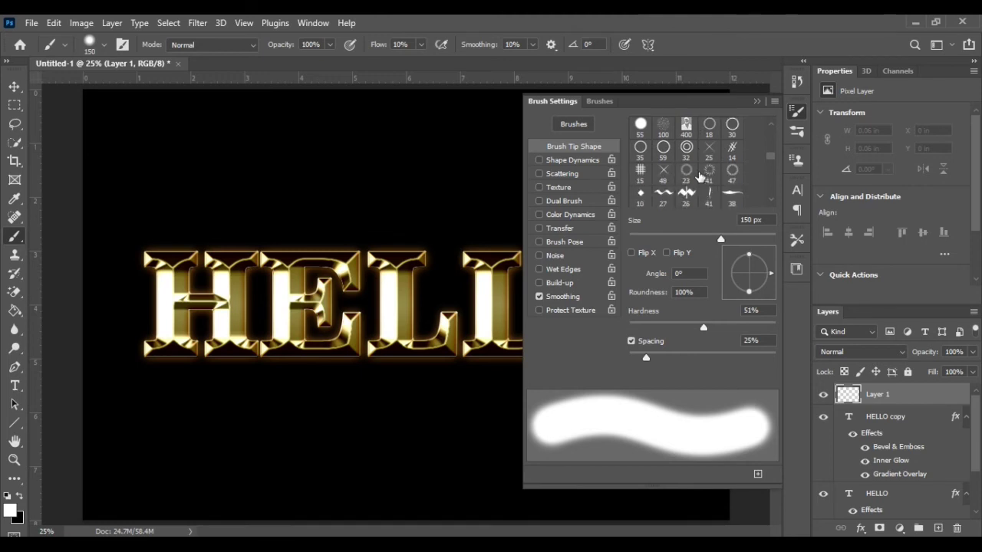
pyautogui.scroll(-2, 701, 179)
pyautogui.scroll(-2, 701, 179)
pyautogui.scroll(-2, 700, 177)
pyautogui.scroll(-2, 700, 175)
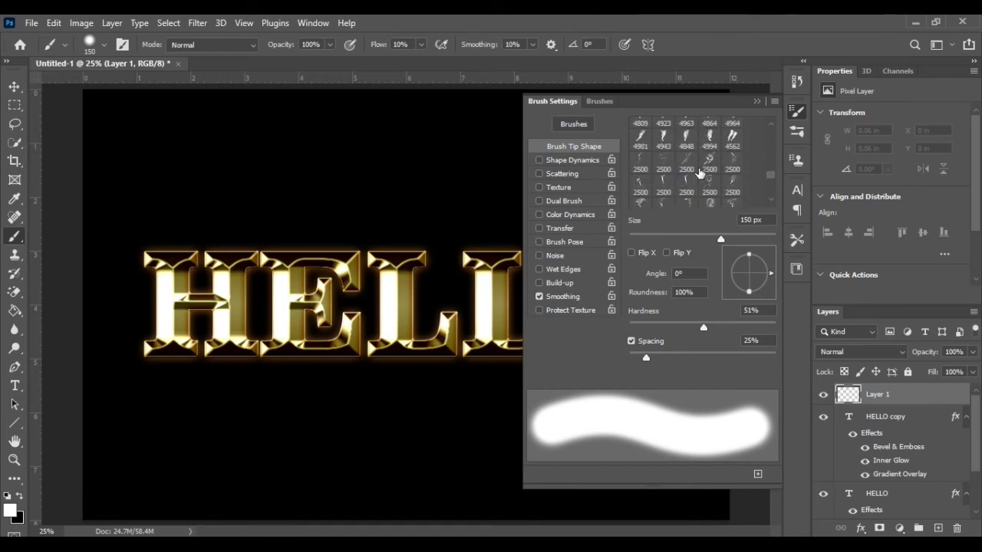
pyautogui.scroll(-2, 699, 173)
pyautogui.scroll(2, 698, 172)
pyautogui.scroll(2, 698, 172)
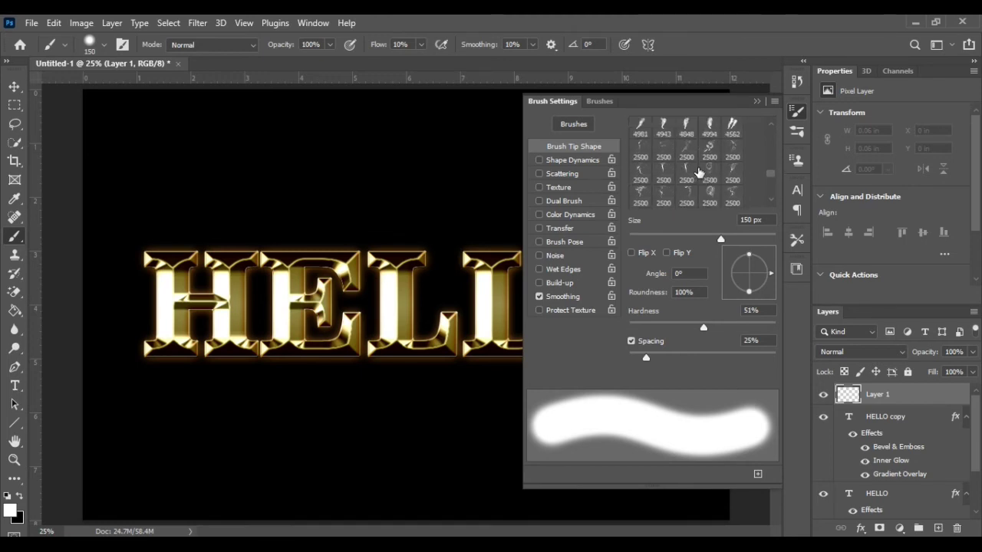
pyautogui.scroll(2, 698, 172)
pyautogui.scroll(2, 698, 172)
pyautogui.scroll(2, 697, 169)
pyautogui.scroll(2, 691, 162)
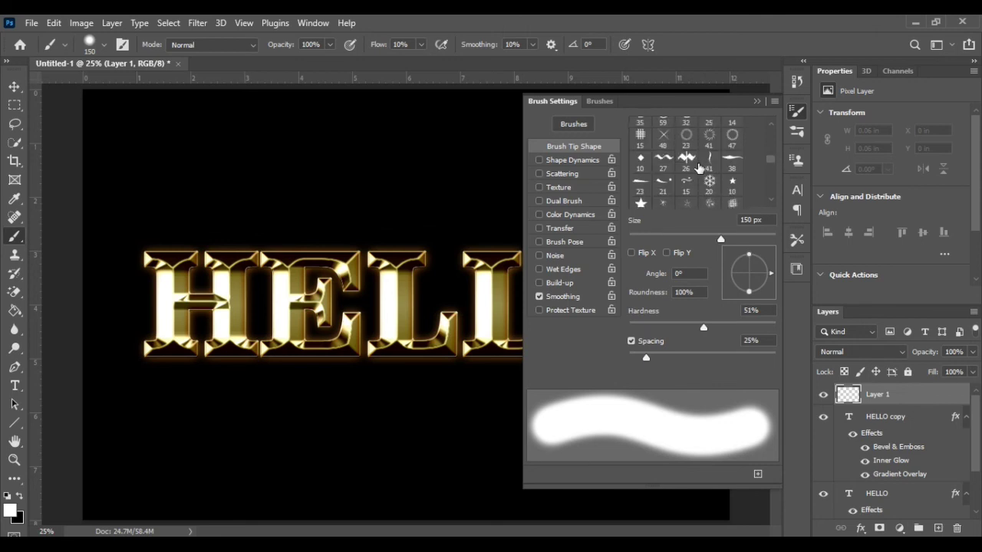
pyautogui.scroll(2, 675, 151)
# Pick the 48 px Crosshatch 4 tip, save it as a preset, and test one sparkle
pyautogui.click(663, 150)
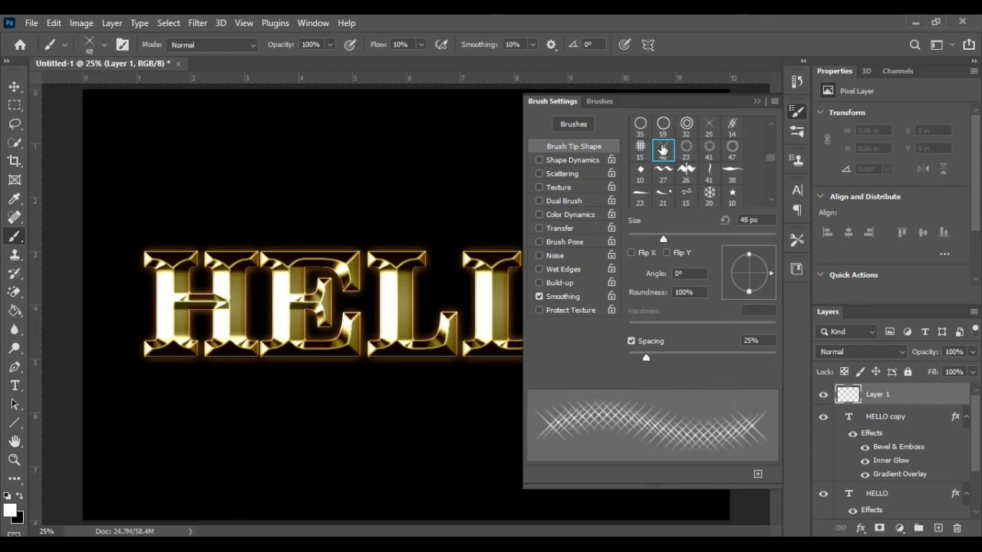
pyautogui.doubleClick(663, 150)
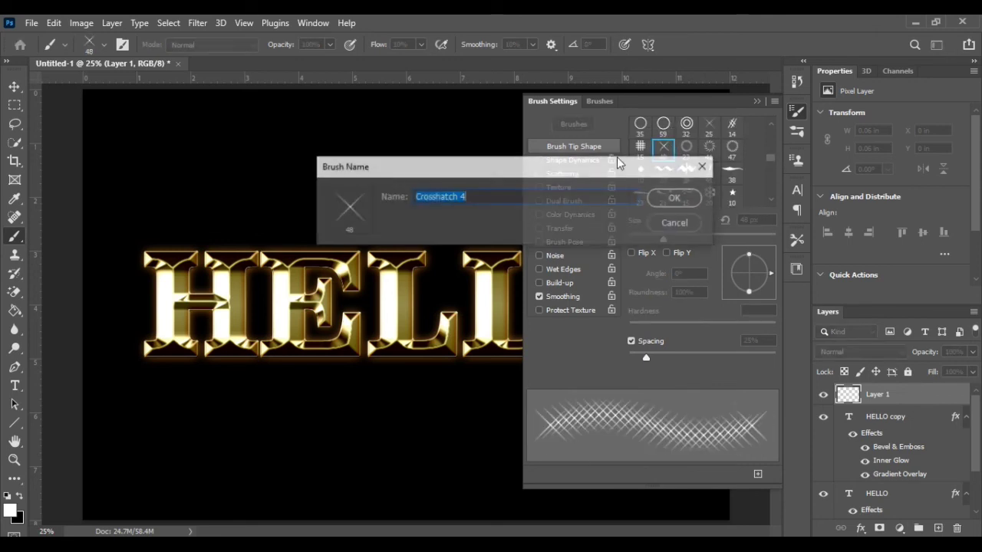
pyautogui.click(675, 198)
pyautogui.click(290, 179)
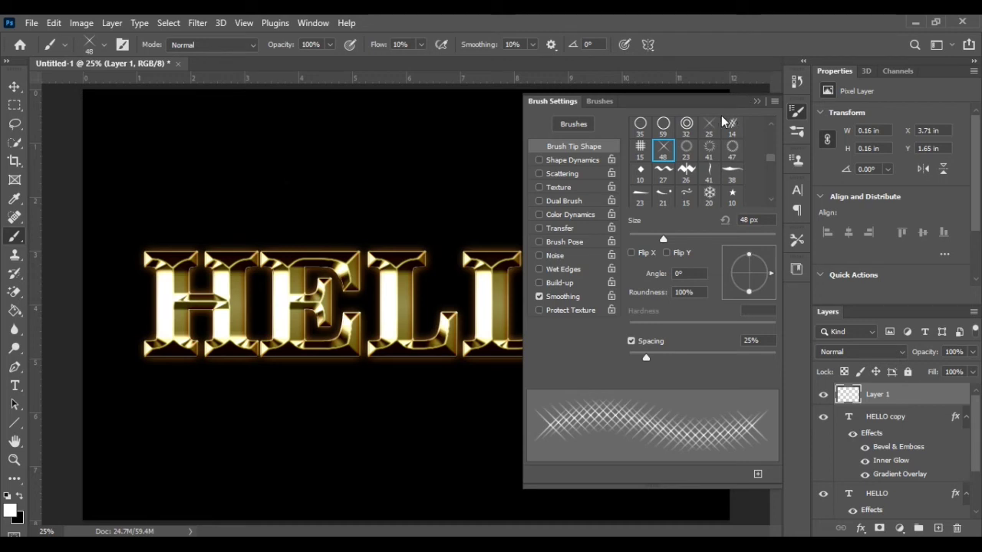
pyautogui.click(758, 101)
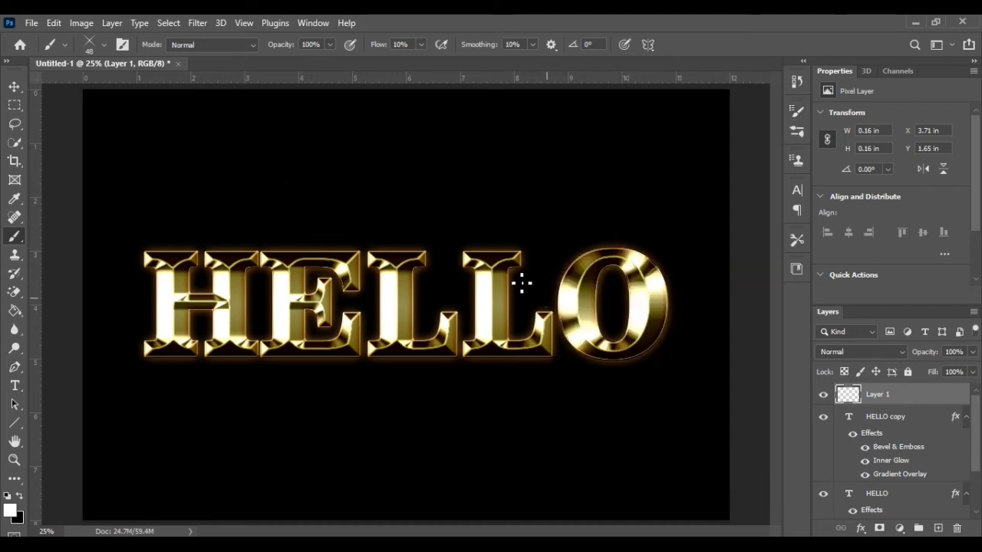
# Enlarge the sparkle brush to 180 px
pyautogui.click(95, 41)
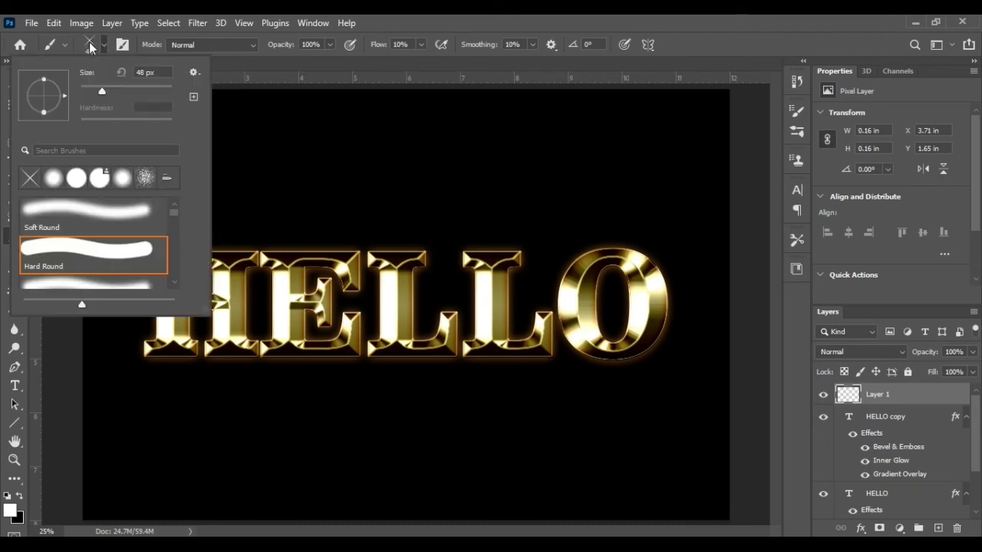
pyautogui.moveTo(100, 89); pyautogui.dragTo(122, 89)
pyautogui.rightClick(248, 197)
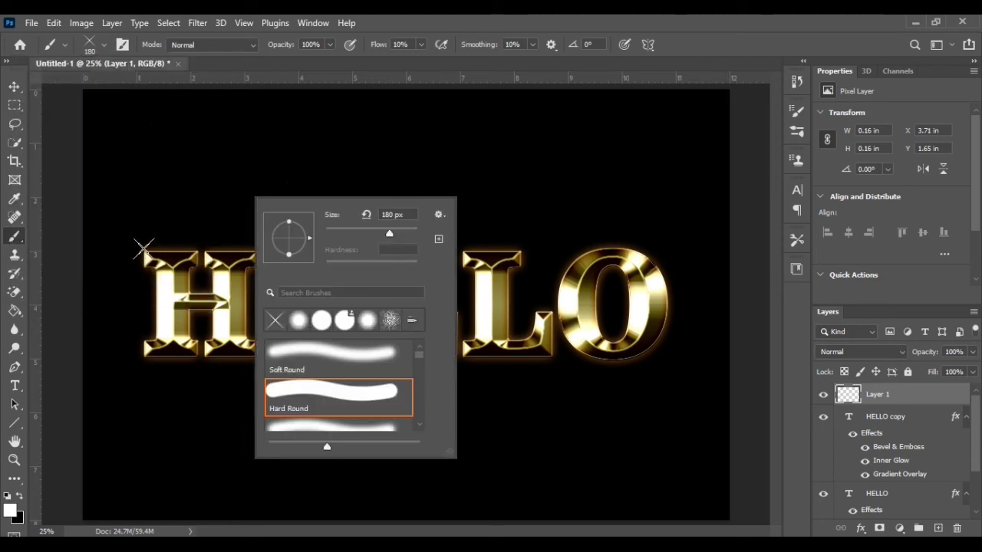
pyautogui.click(142, 250)
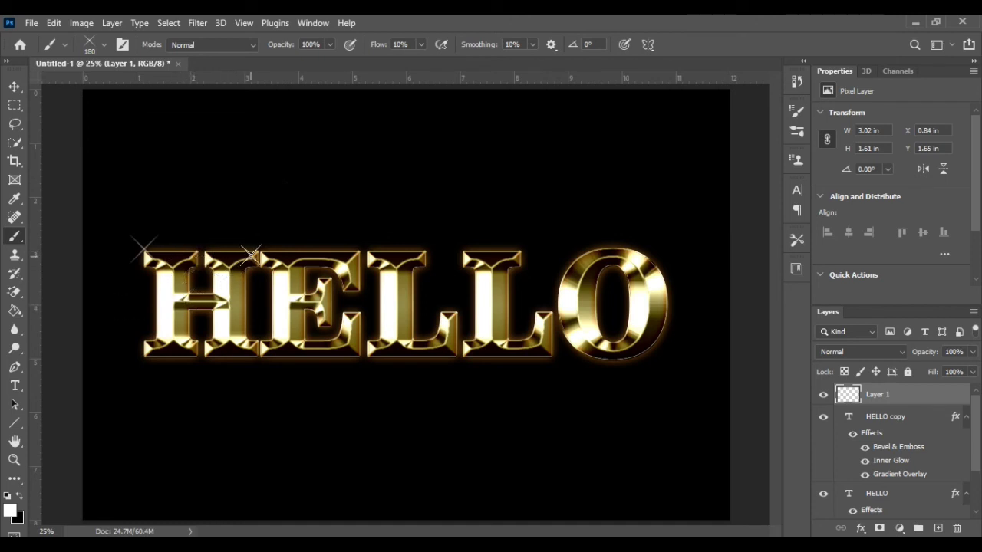
# Stamp sparkles on the H, E, both L's, the O, and low on the H
pyautogui.click(203, 247)
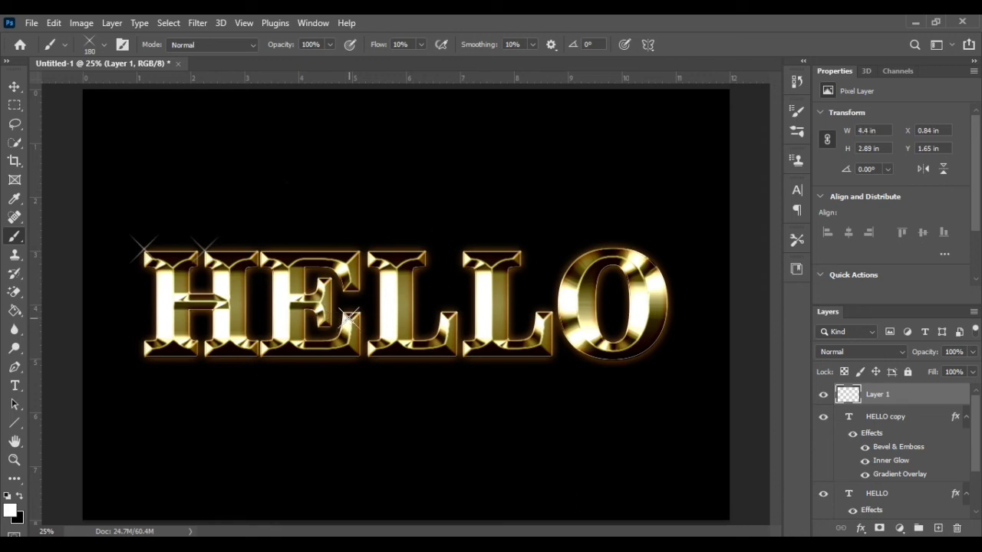
pyautogui.click(349, 316)
pyautogui.click(394, 263)
pyautogui.click(518, 252)
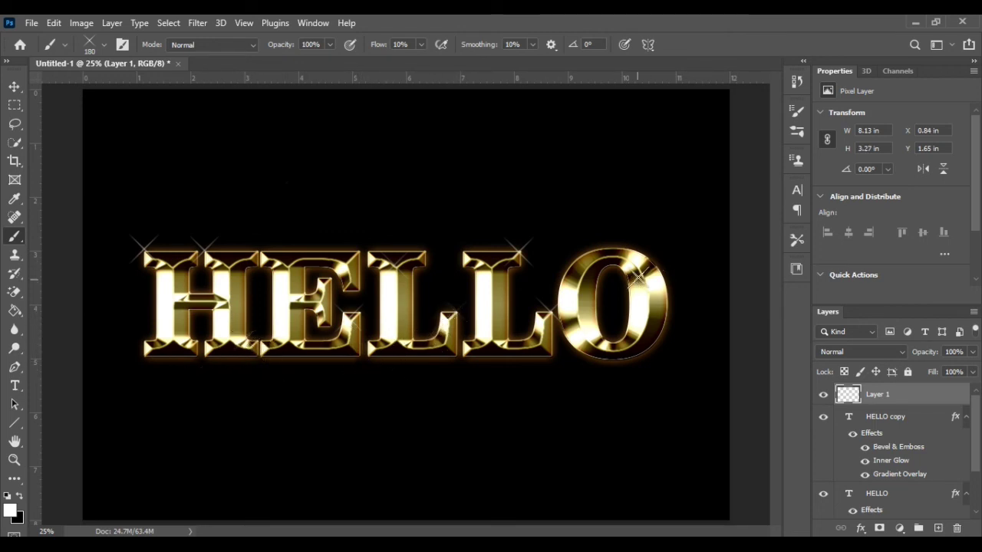
pyautogui.click(656, 264)
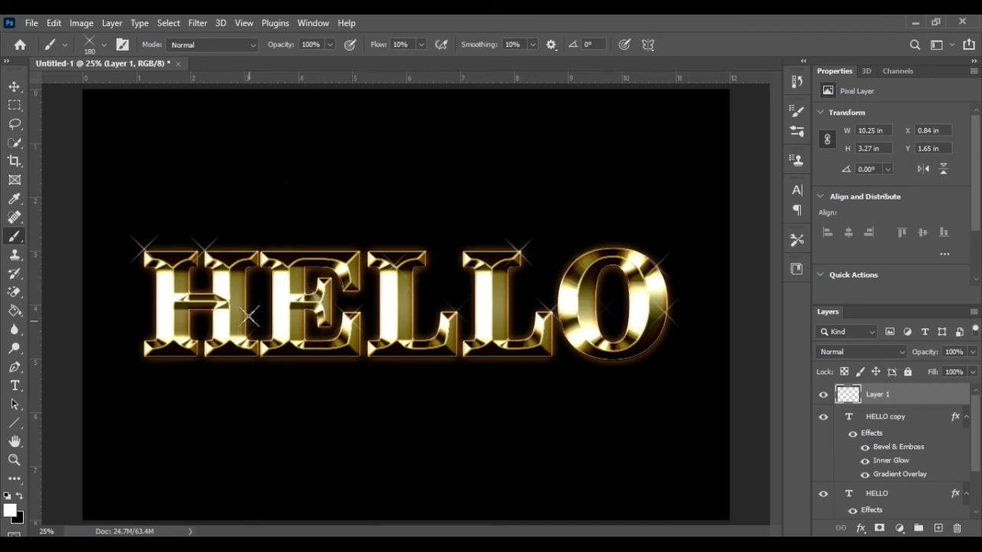
pyautogui.click(143, 351)
# Export the artwork as a 3600 x 2400 JPG named '3D Text Effect' in YT pictures
pyautogui.click(31, 23)
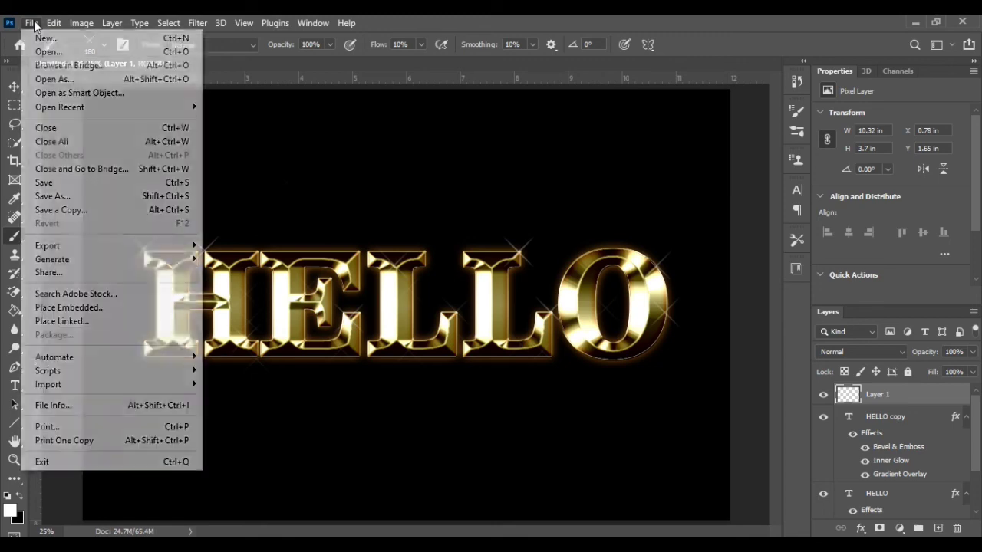
pyautogui.moveTo(48, 246)
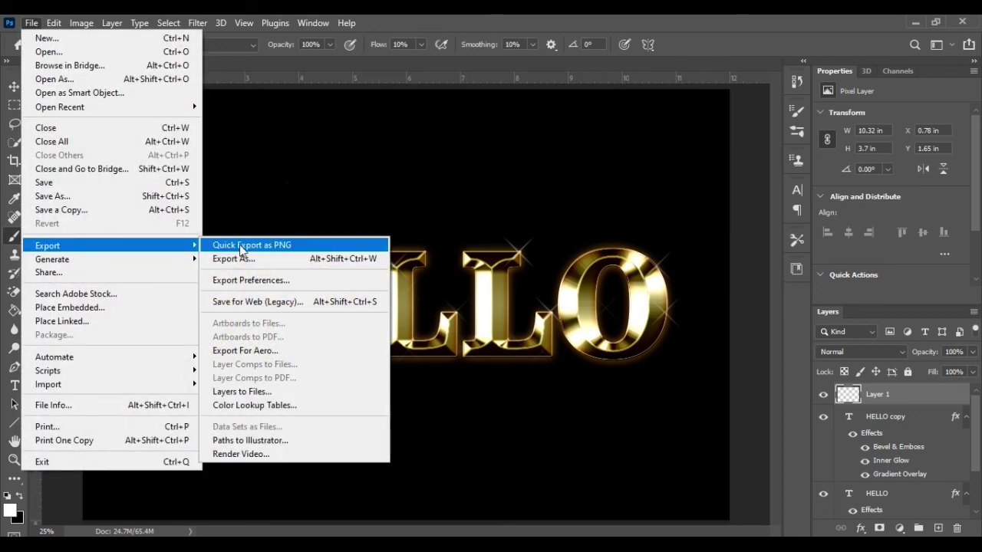
pyautogui.click(240, 260)
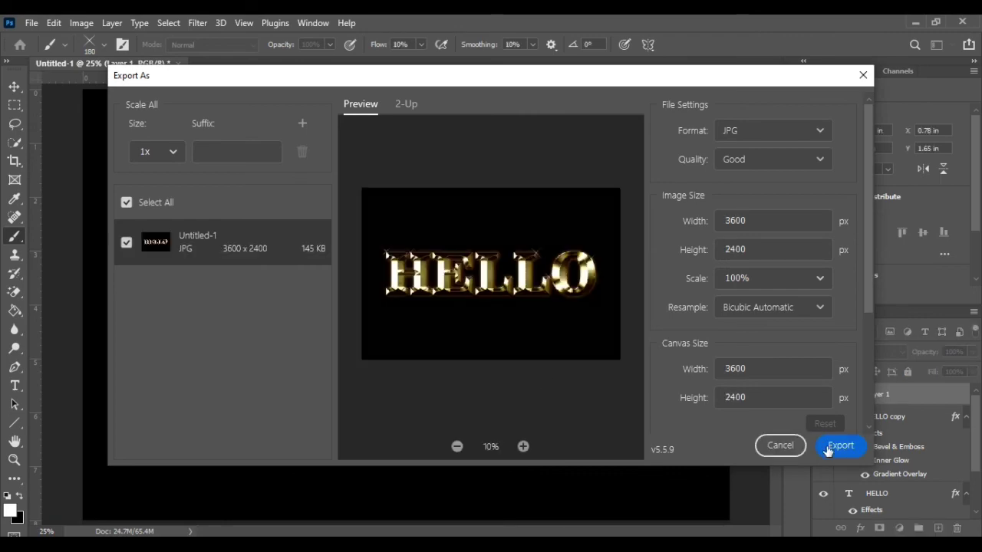
pyautogui.click(828, 451)
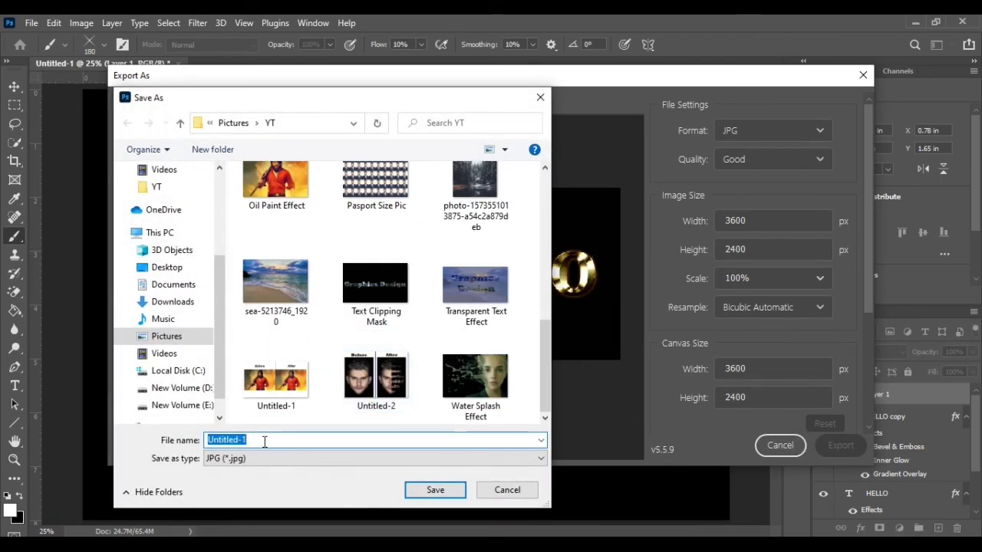
pyautogui.write('#')
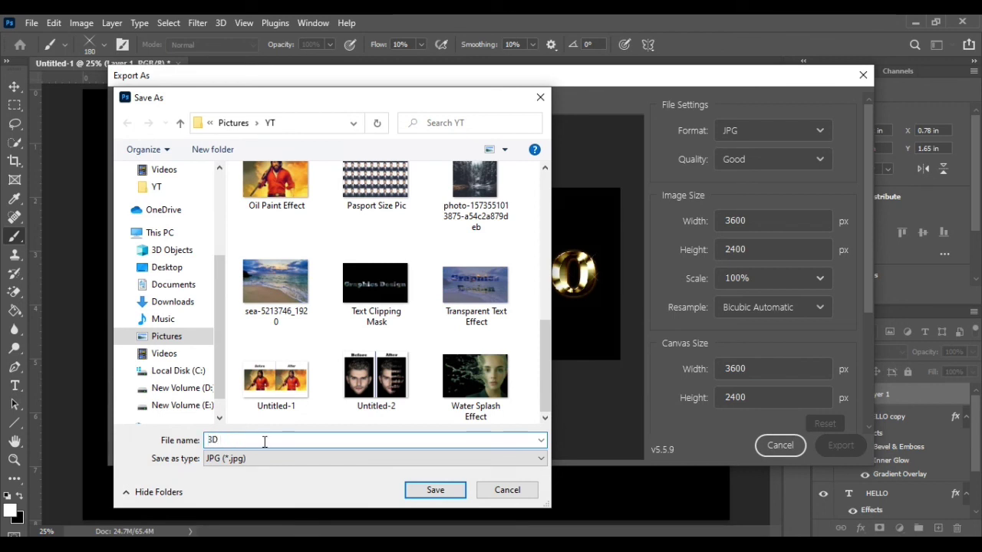
pyautogui.write('xt Effect')
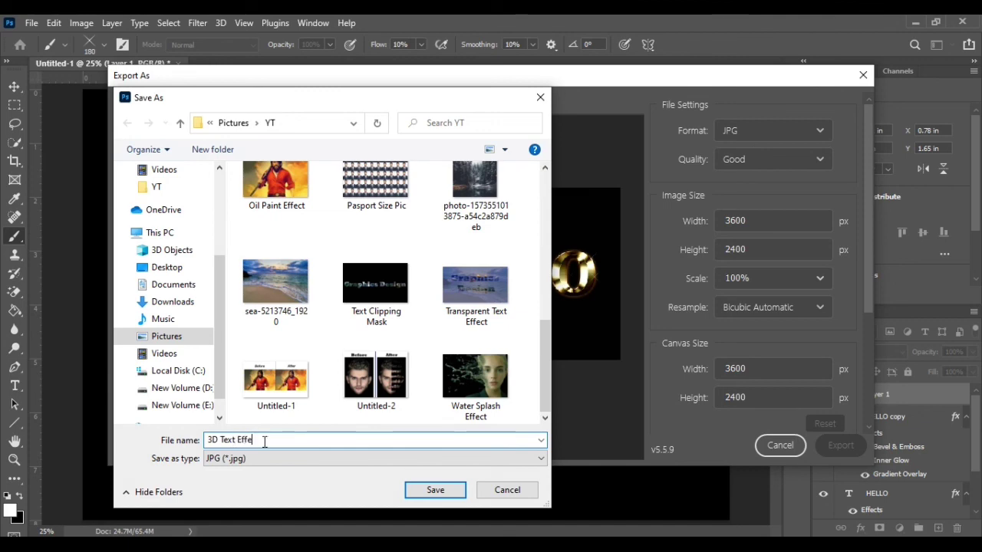
pyautogui.click(458, 494)
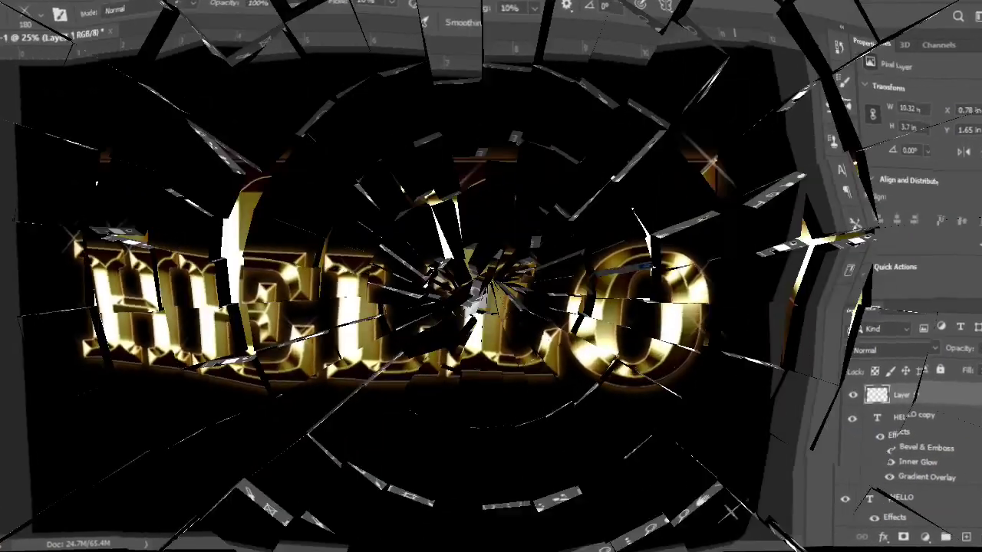